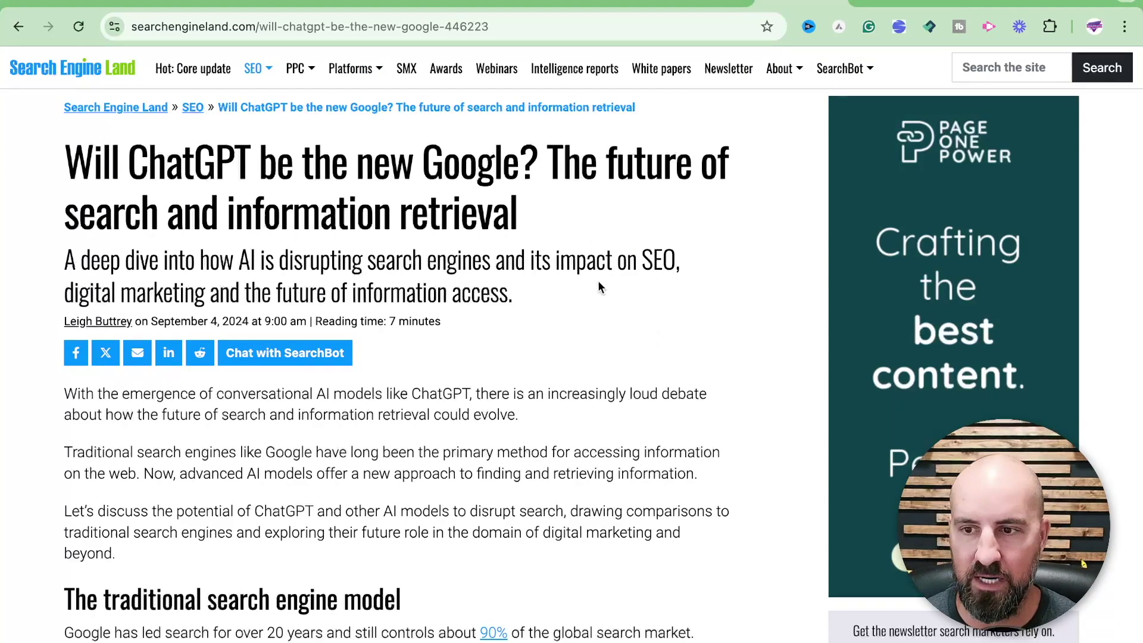
- In ChatGPT, enter the 6–10 minute script prompt with the blog URL, correcting 'views' to 'viewers'
left_click(991, 3)
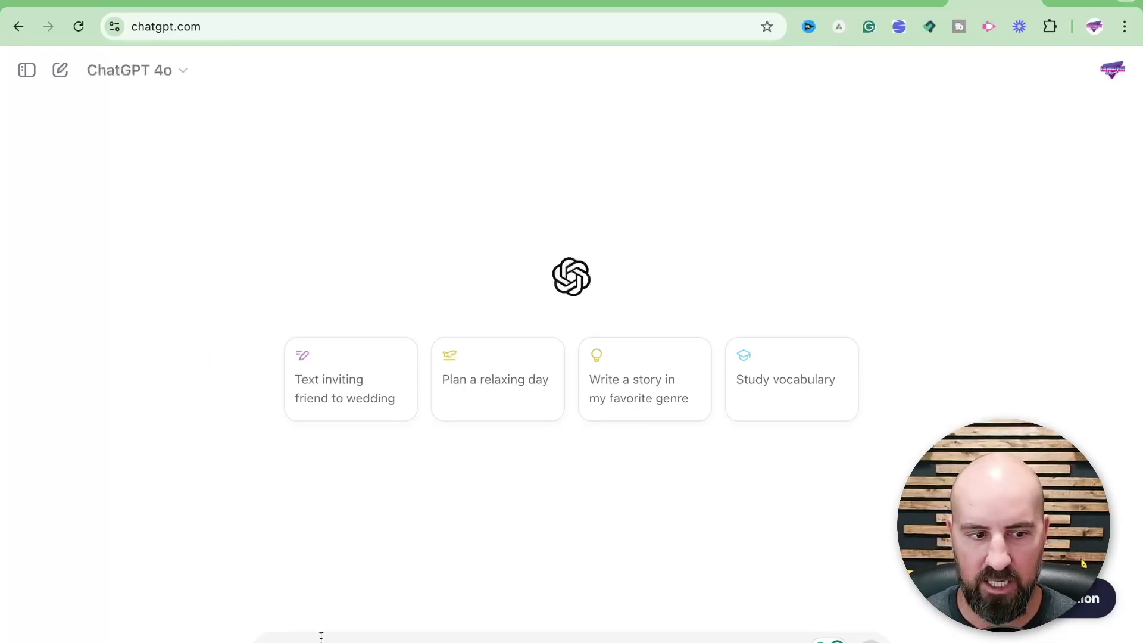
type("Analyze the following blog post and breakdown the information into an audio presentation script where the information can be presented in a fun and concise way.  The script should include examples and analogies where applicable to create added value for watchers.  Change the information, add new information, and update information to make the script plagiarism free.  The script should start with a few different hook options to immediately get views interested and/or curious to keep watching.  The script should generate a presentation that is between 6-10 minutes long. Ask me clarifying questions until you are 95% confident you can complete this task successfully.  Here is the blog post:")
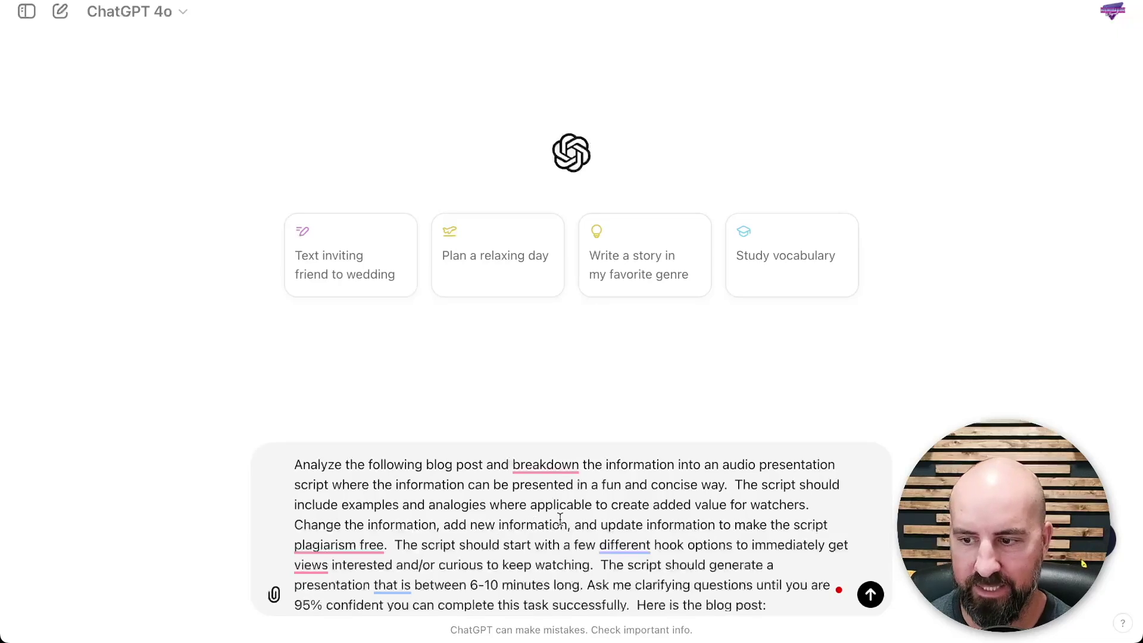
type("https://searchengineland.com/will-chatgpt-be-the-new-google-446223")
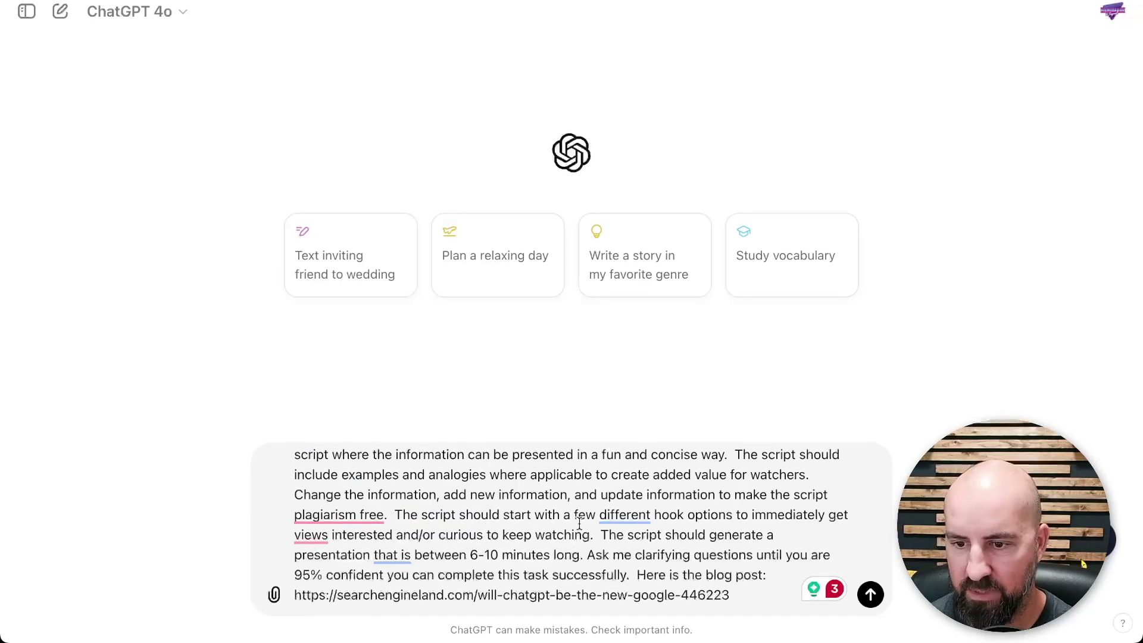
left_click(311, 534)
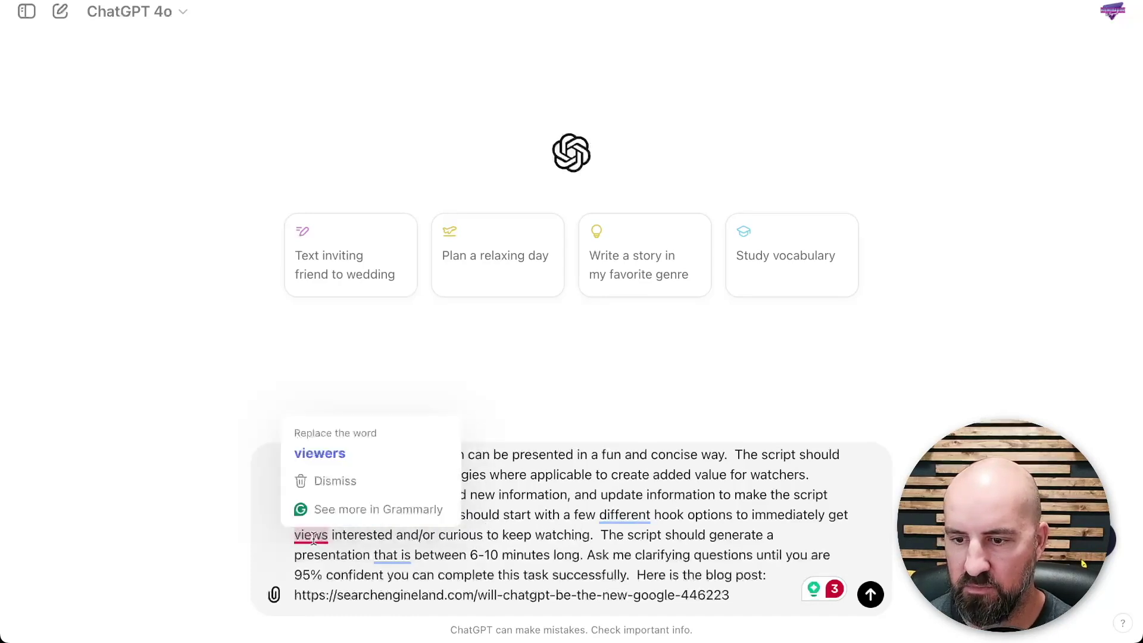
left_click(321, 456)
scroll(378, 512, "down", 1)
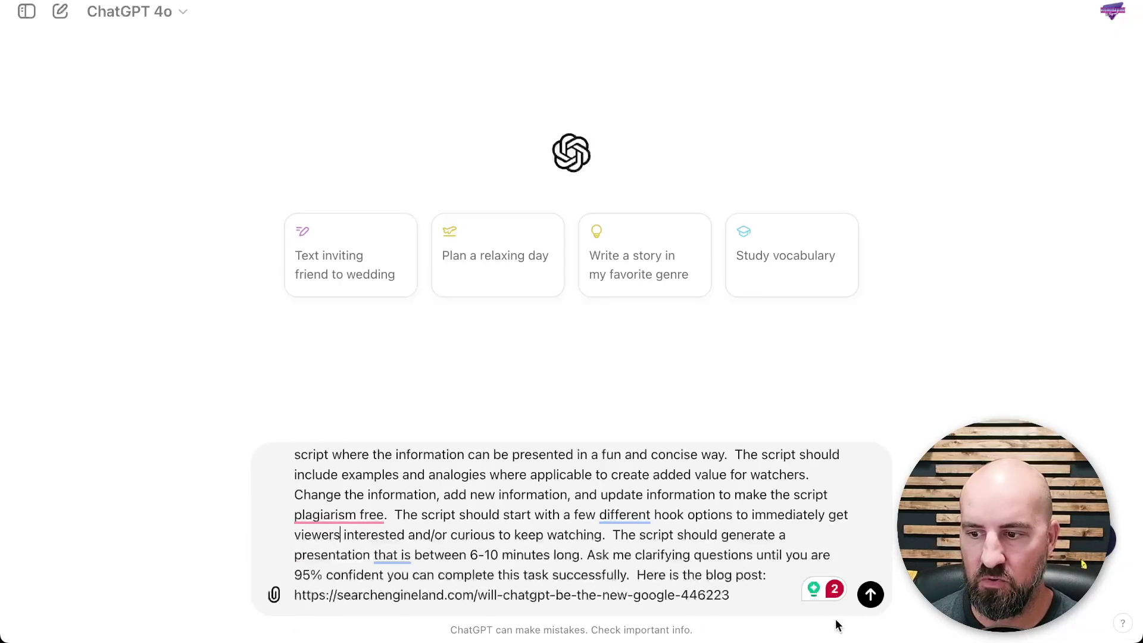
- Send the script request and get questions on tone, audience, focus, extra information and analogies
left_click(869, 595)
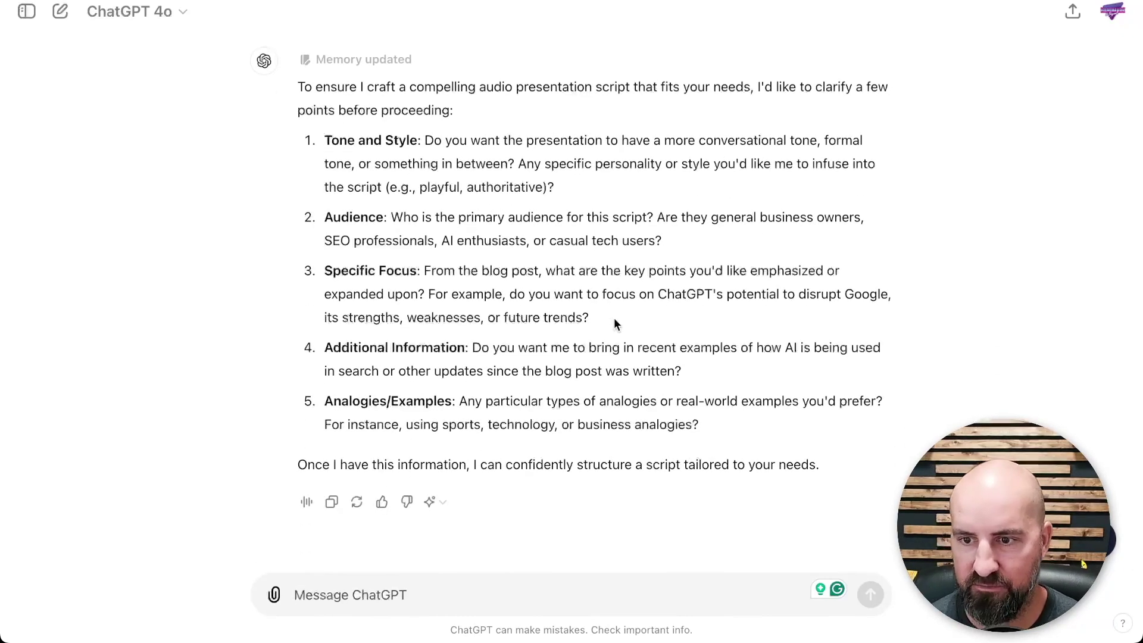
scroll(608, 310, "up", 1)
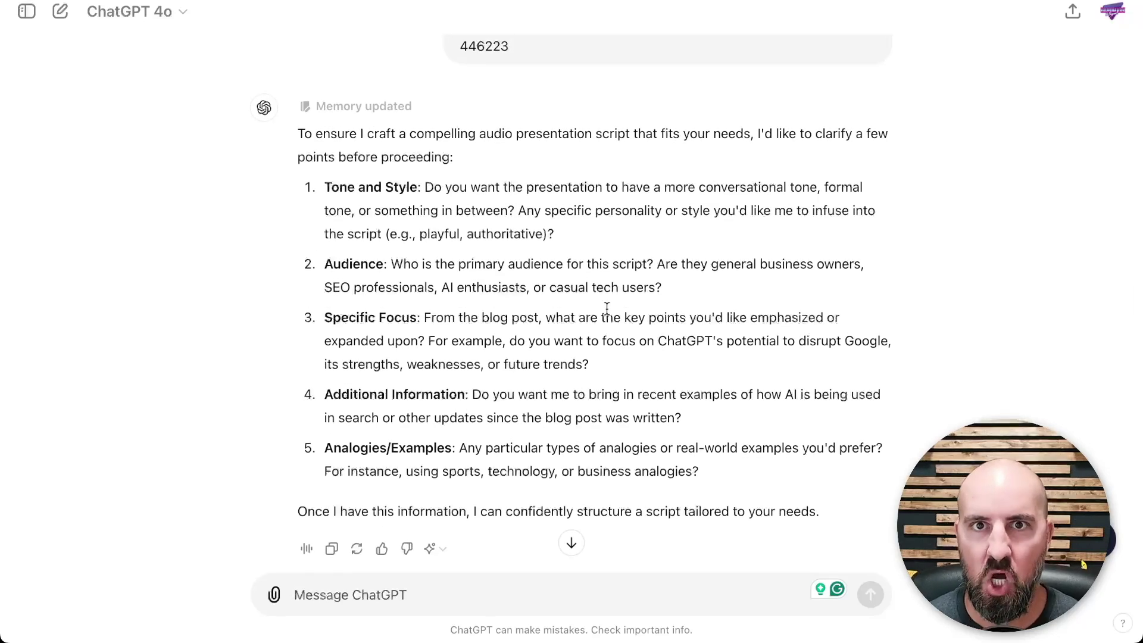
scroll(607, 312, "down", 1)
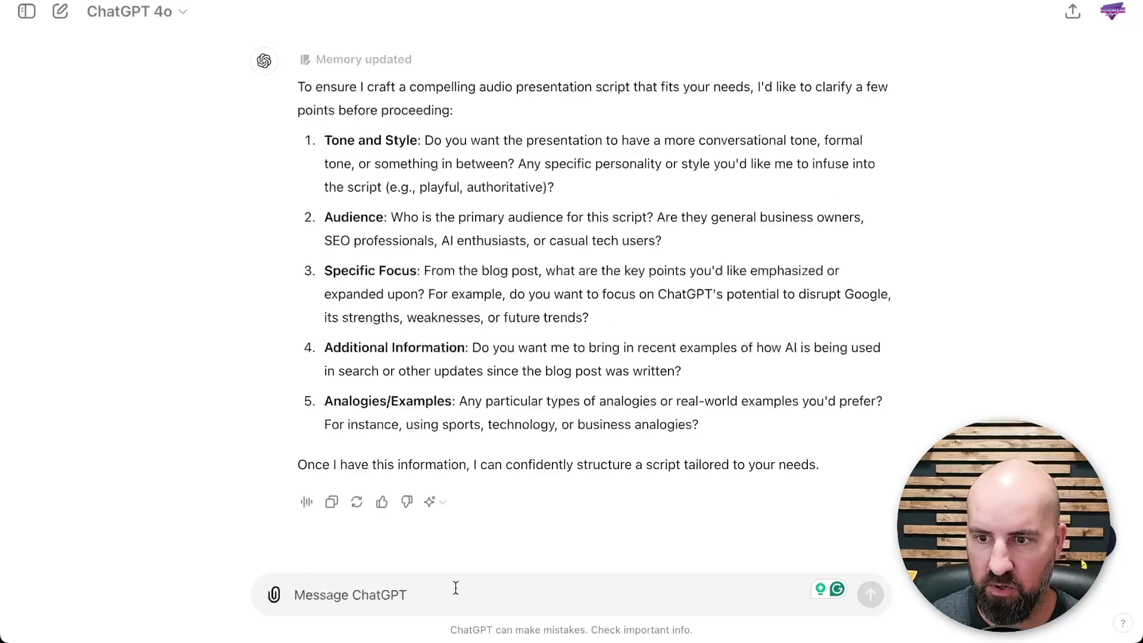
type("1")
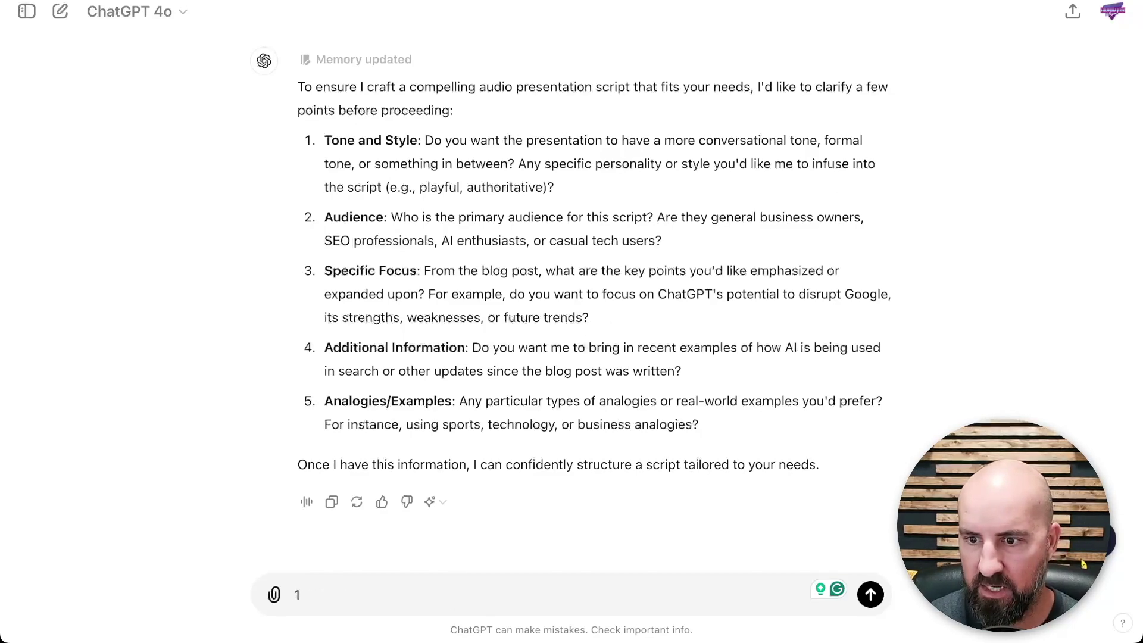
type(". playful")
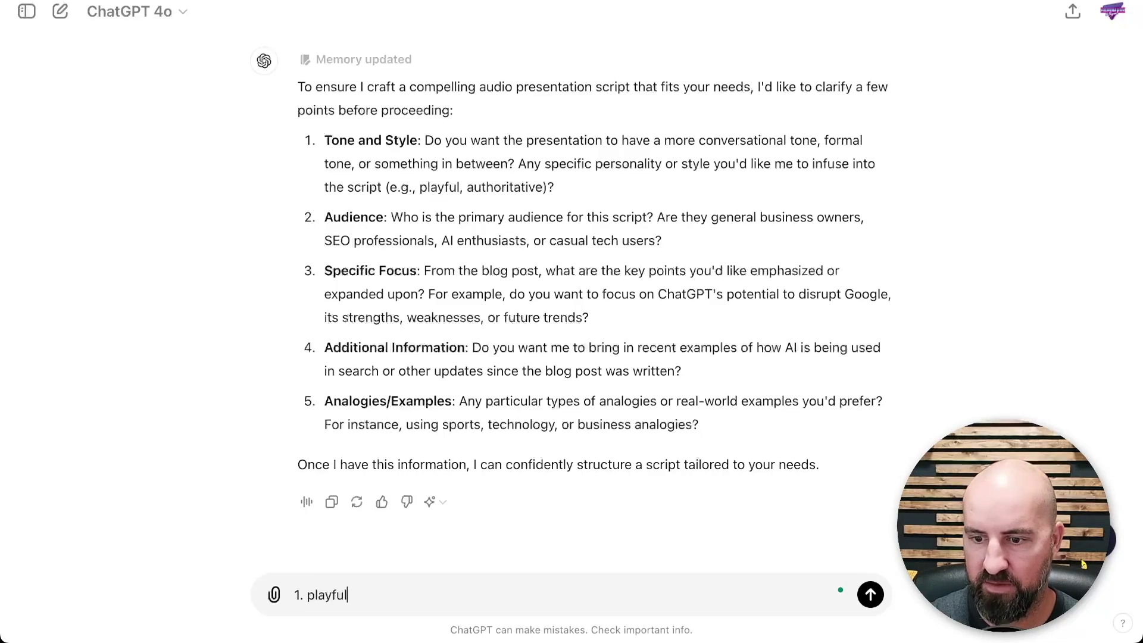
type(", 2. ")
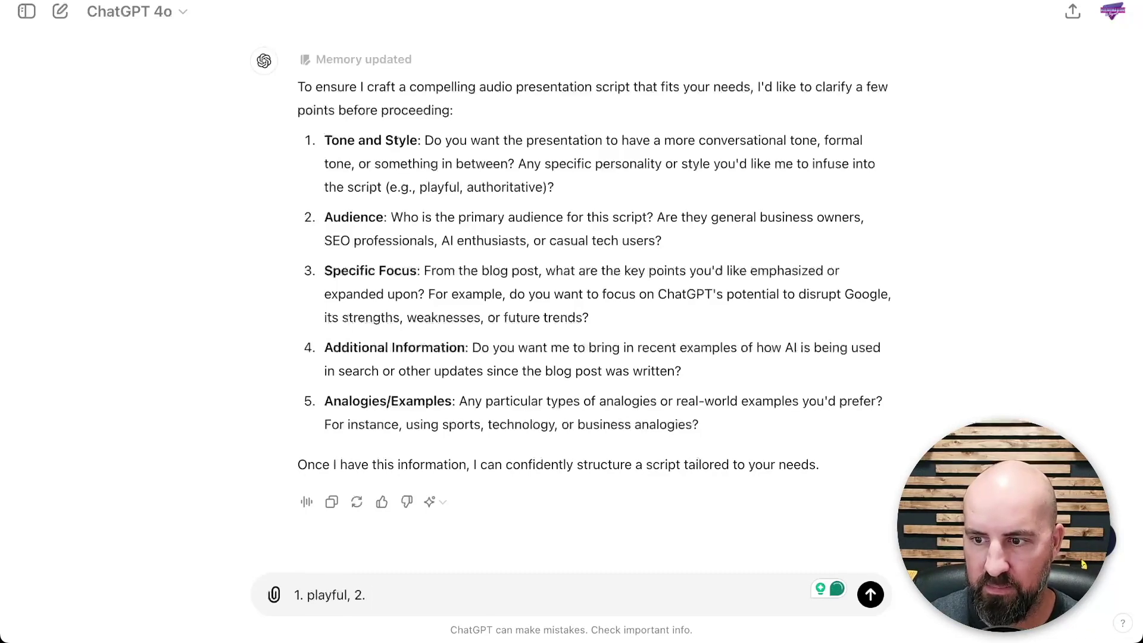
type("seo ")
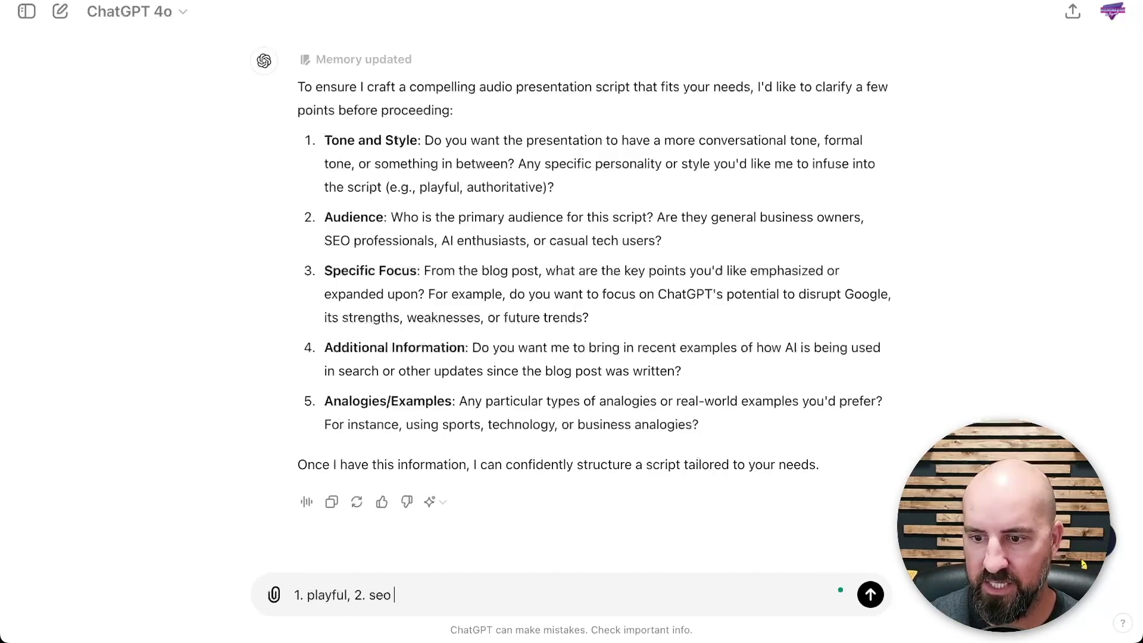
type("professionals, ")
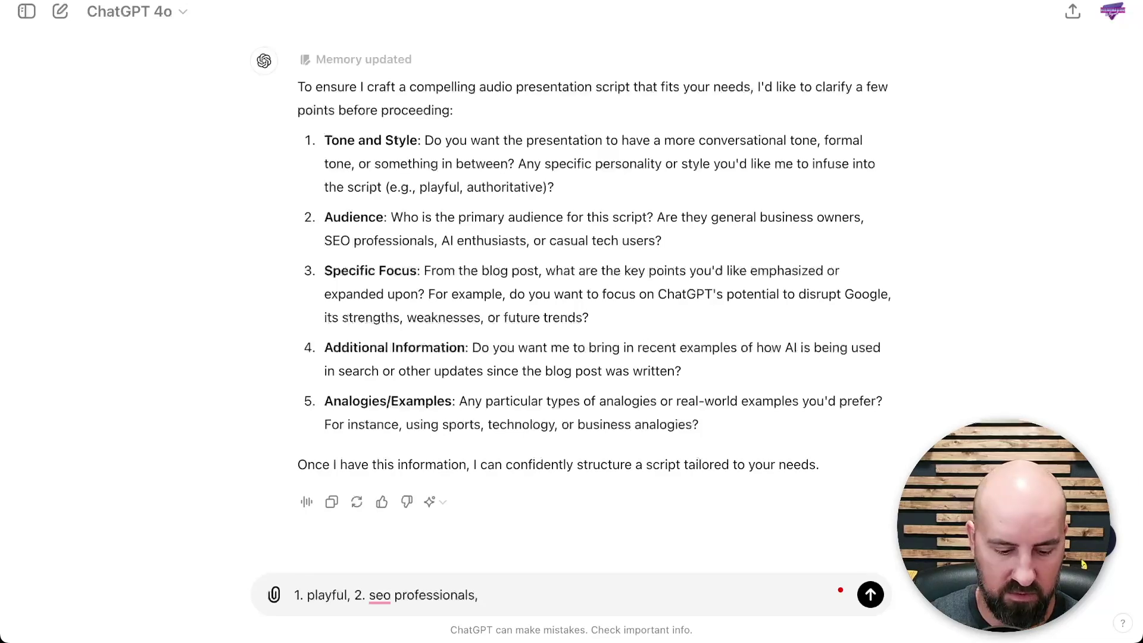
type("3. ")
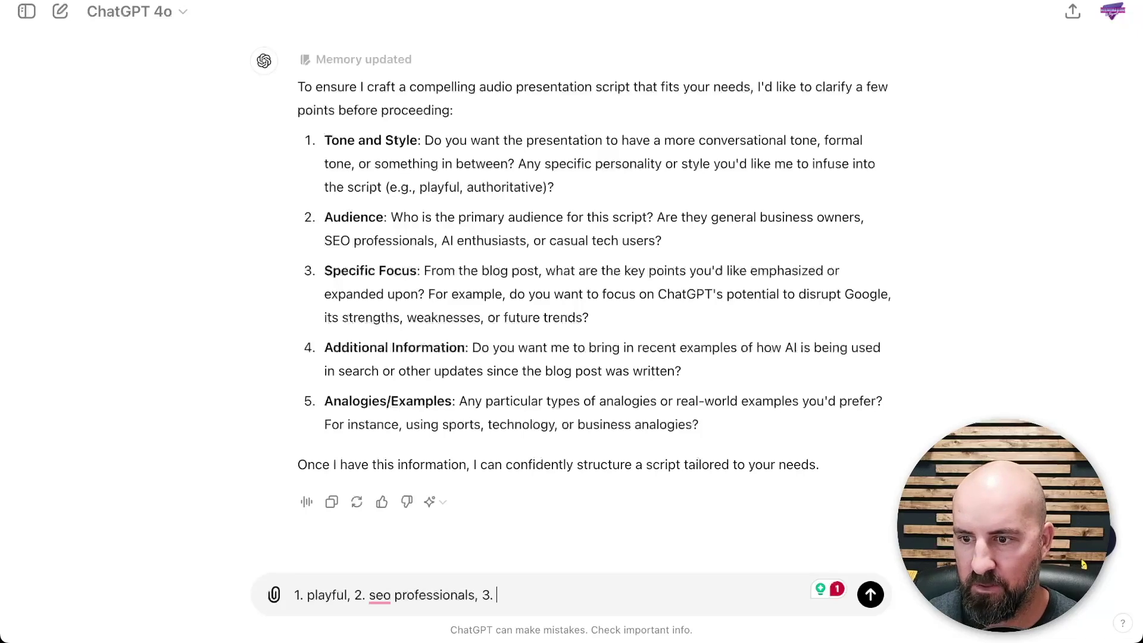
type("n/a, 4. y")
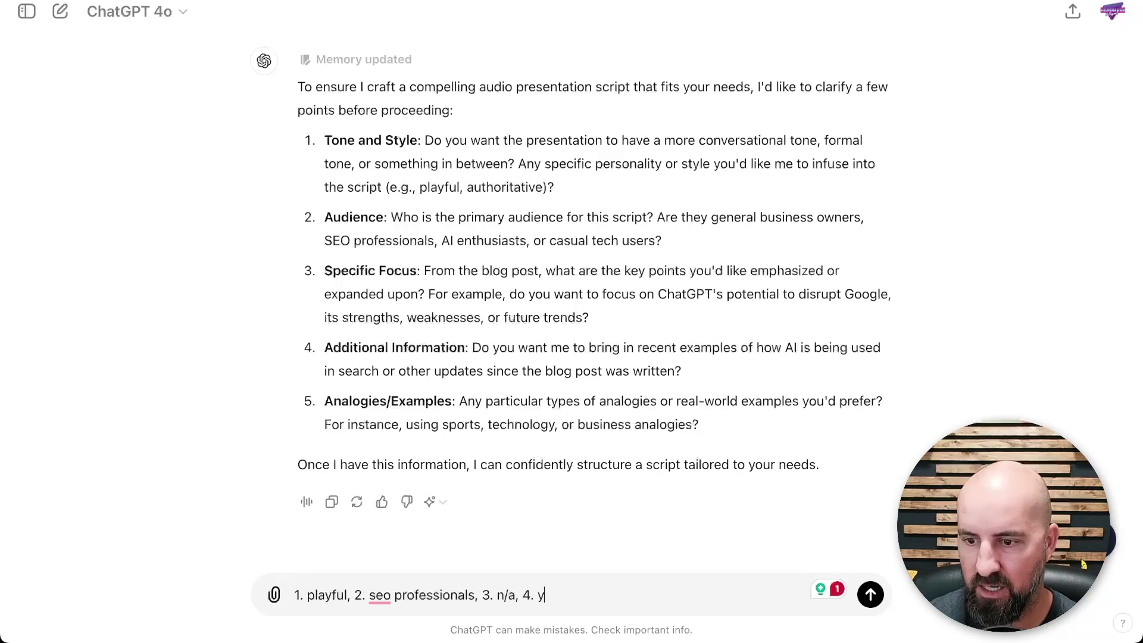
type("es, 5.")
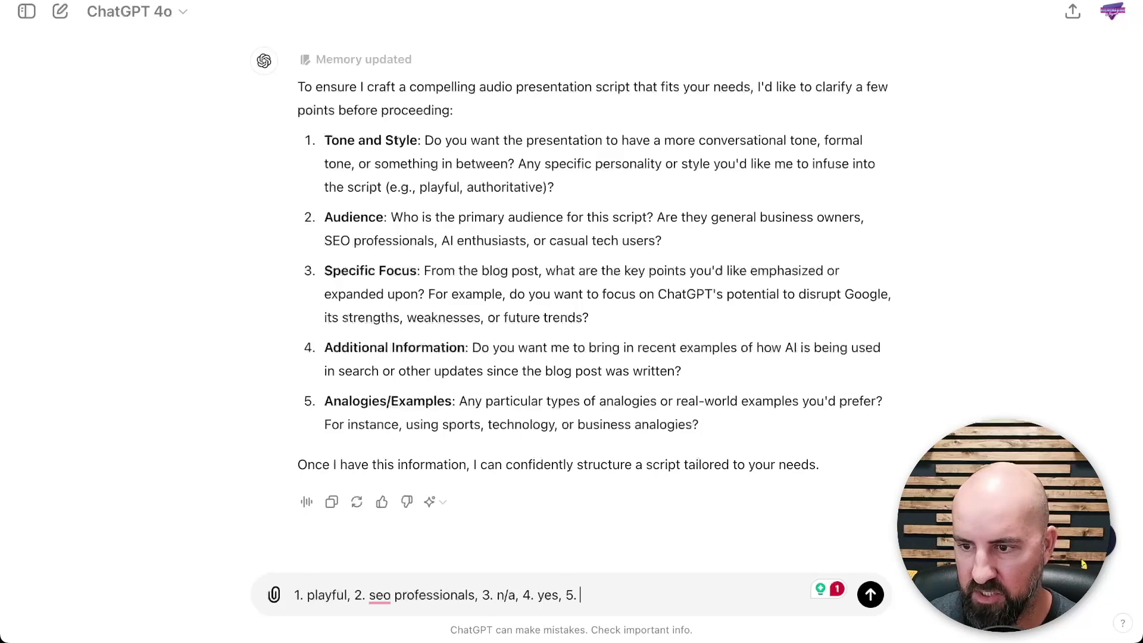
type("no")
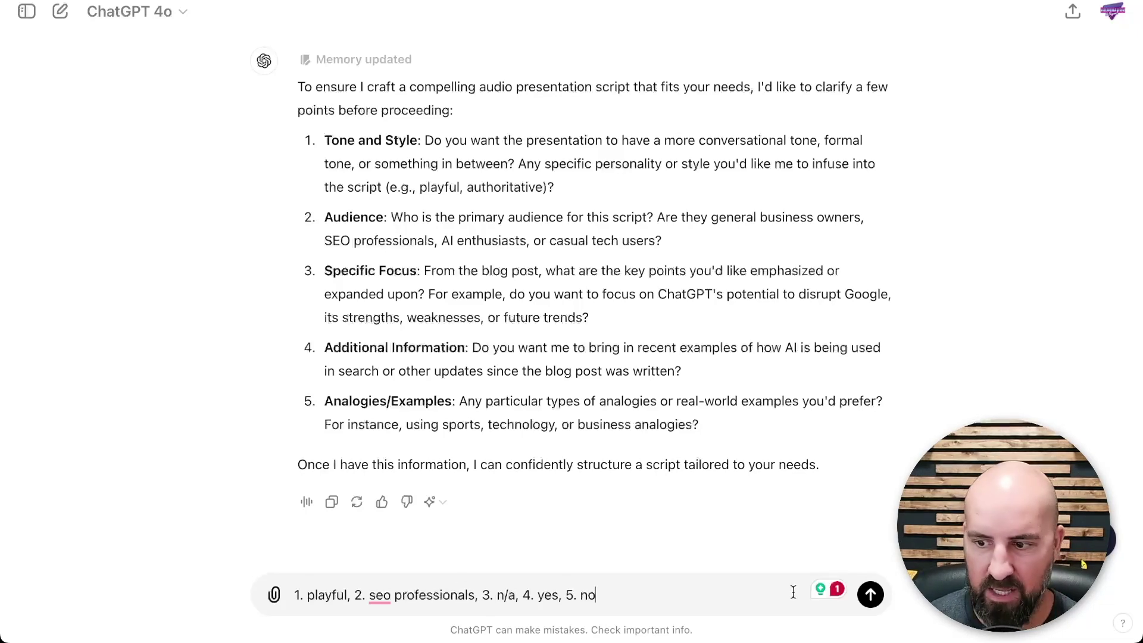
- Send the answers: playful, SEO professionals, n/a, yes to recent information, no analogies
left_click(868, 595)
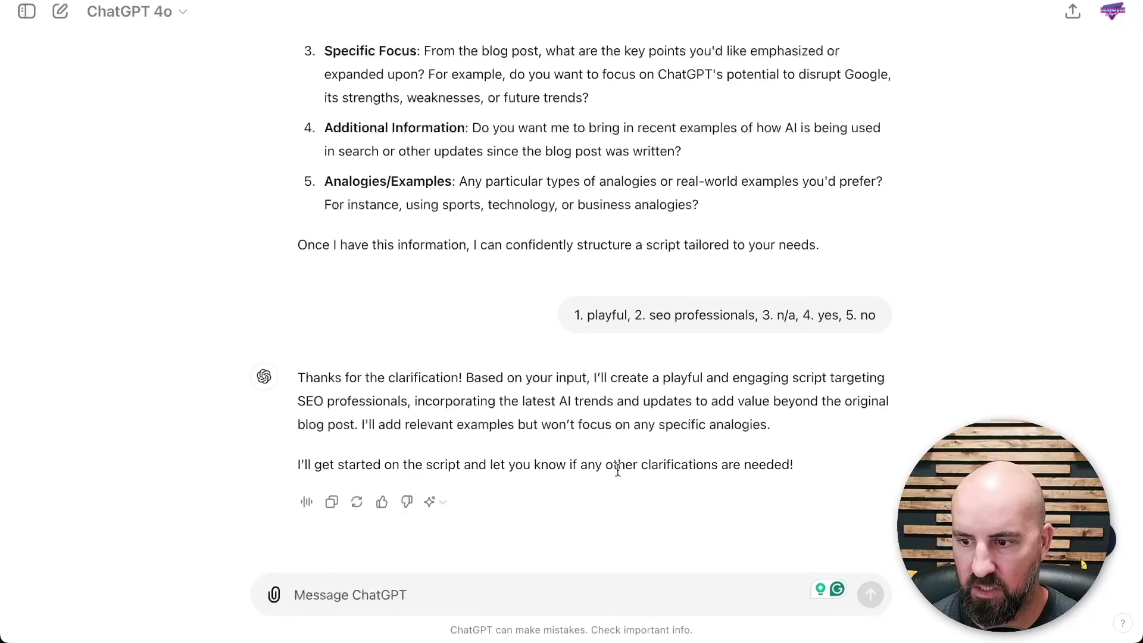
scroll(617, 472, "down", 2)
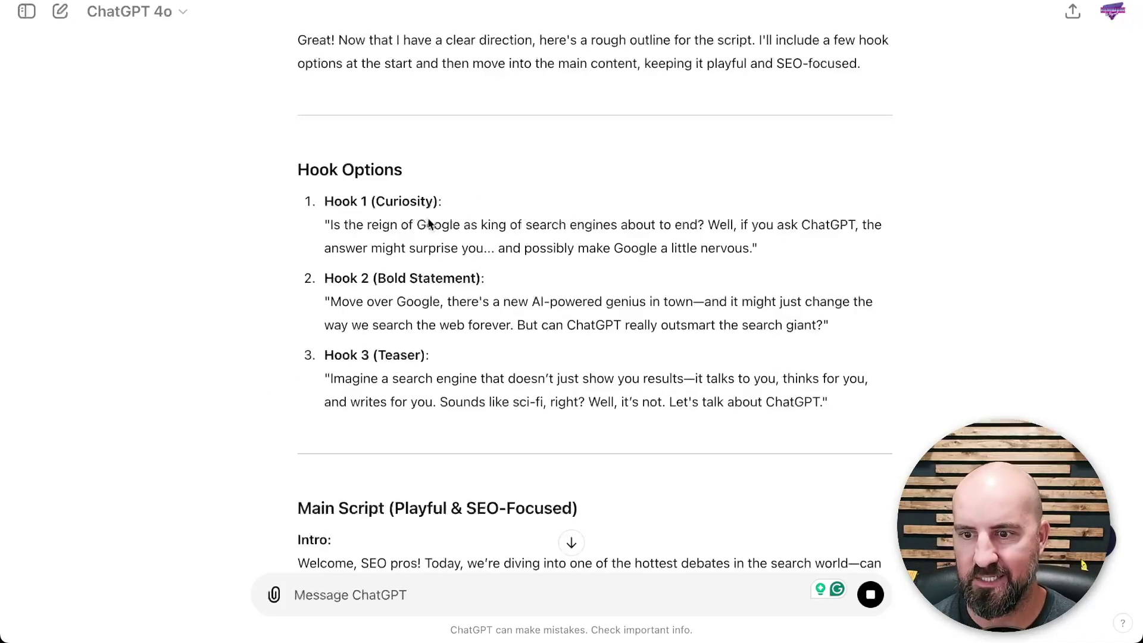
scroll(380, 277, "down", 1)
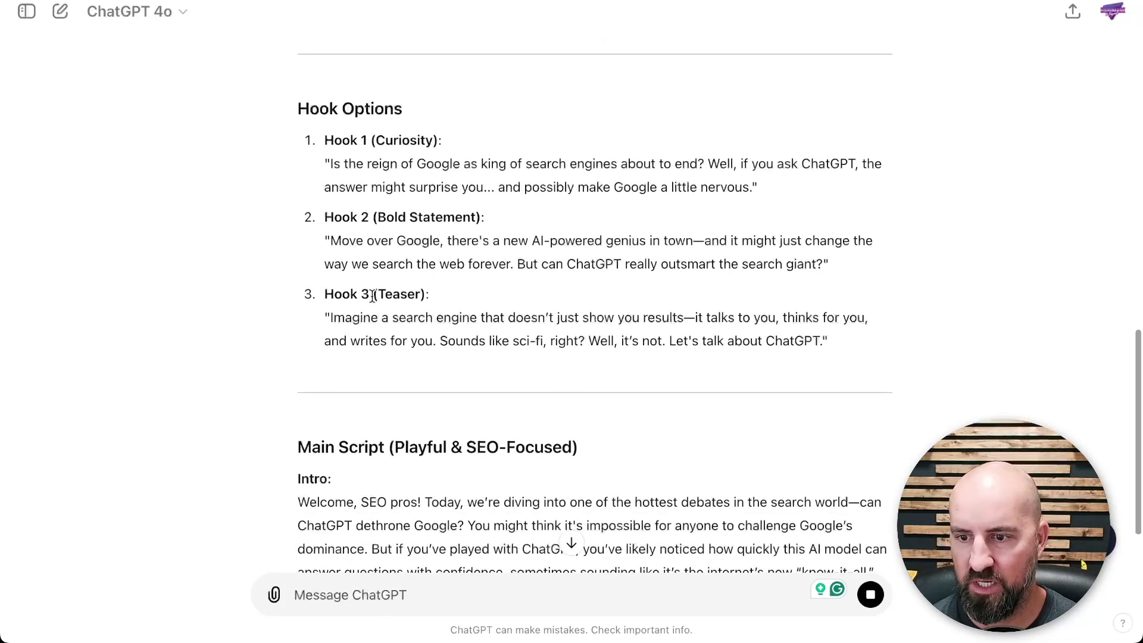
scroll(455, 302, "down", 1)
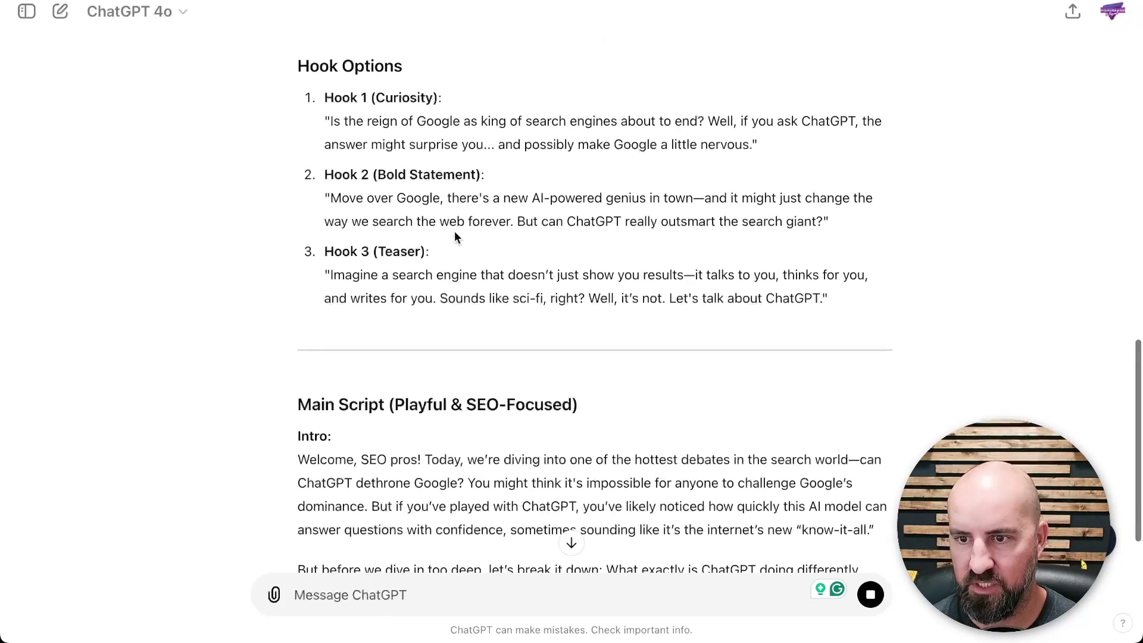
scroll(450, 234, "down", 1)
scroll(444, 252, "down", 1)
scroll(442, 246, "down", 1)
scroll(442, 247, "down", 1)
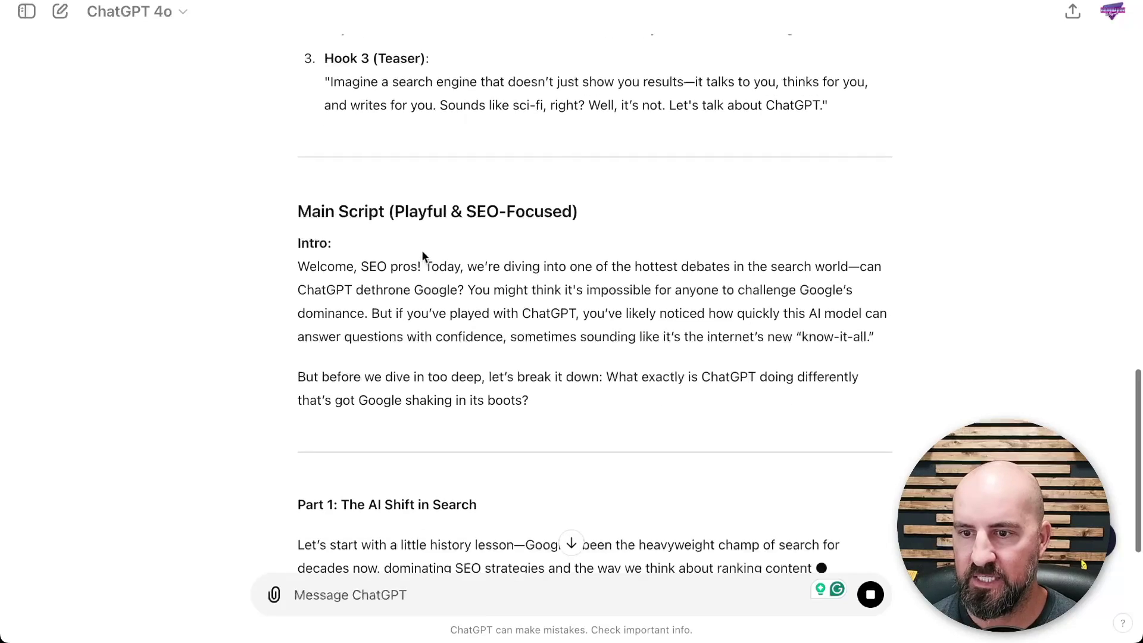
scroll(474, 250, "down", 1)
scroll(474, 249, "down", 1)
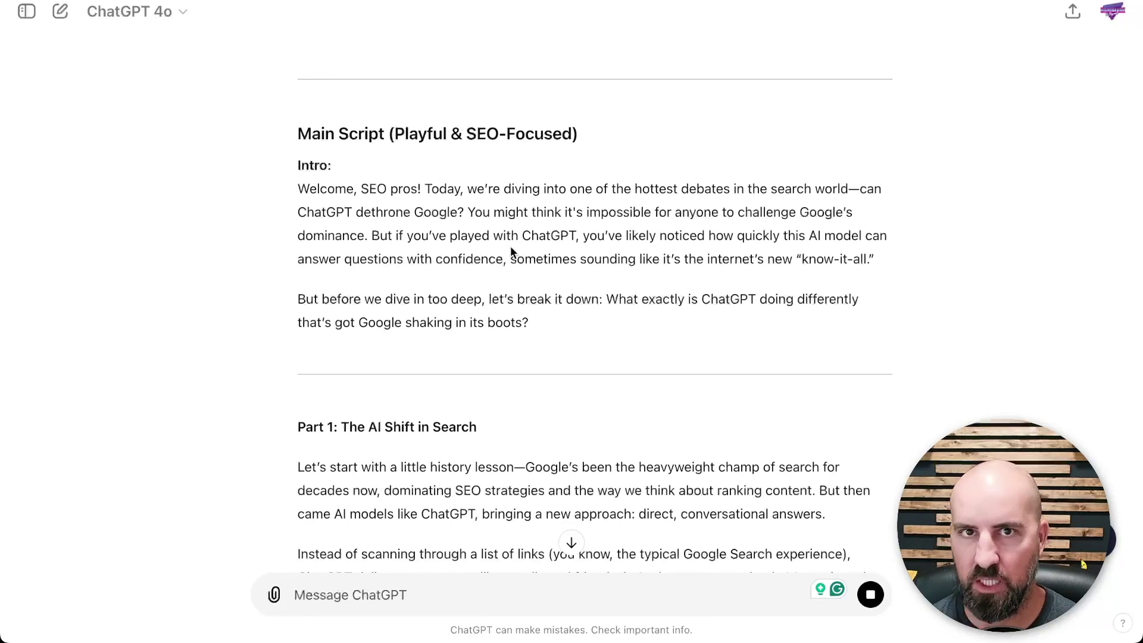
scroll(507, 246, "down", 1)
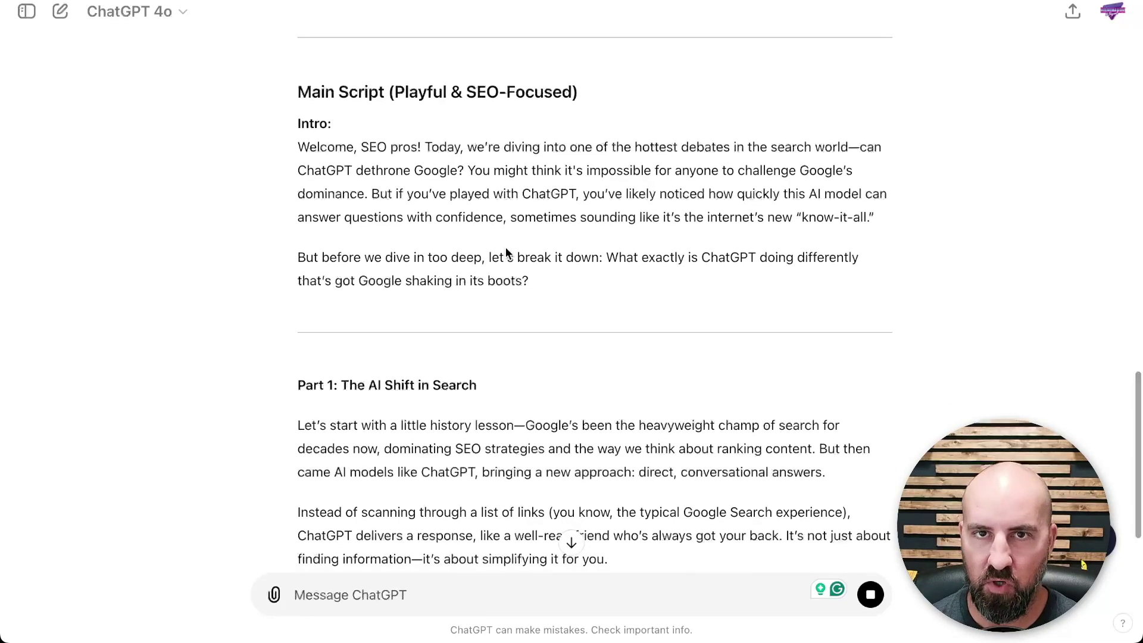
scroll(506, 253, "down", 2)
scroll(506, 252, "down", 1)
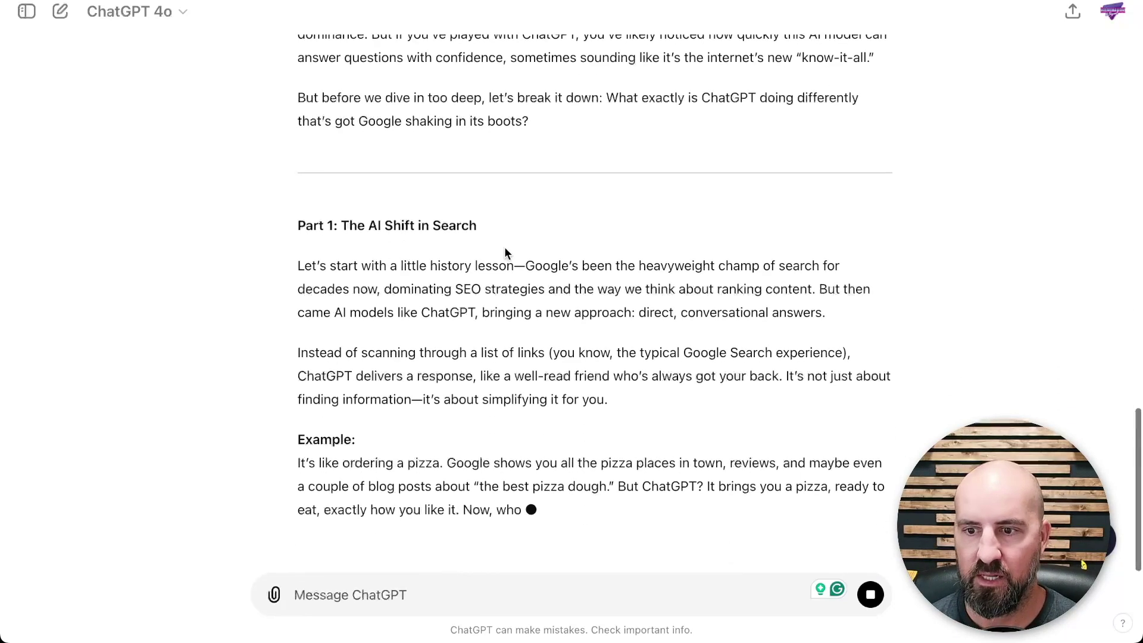
scroll(504, 246, "down", 2)
scroll(474, 241, "down", 1)
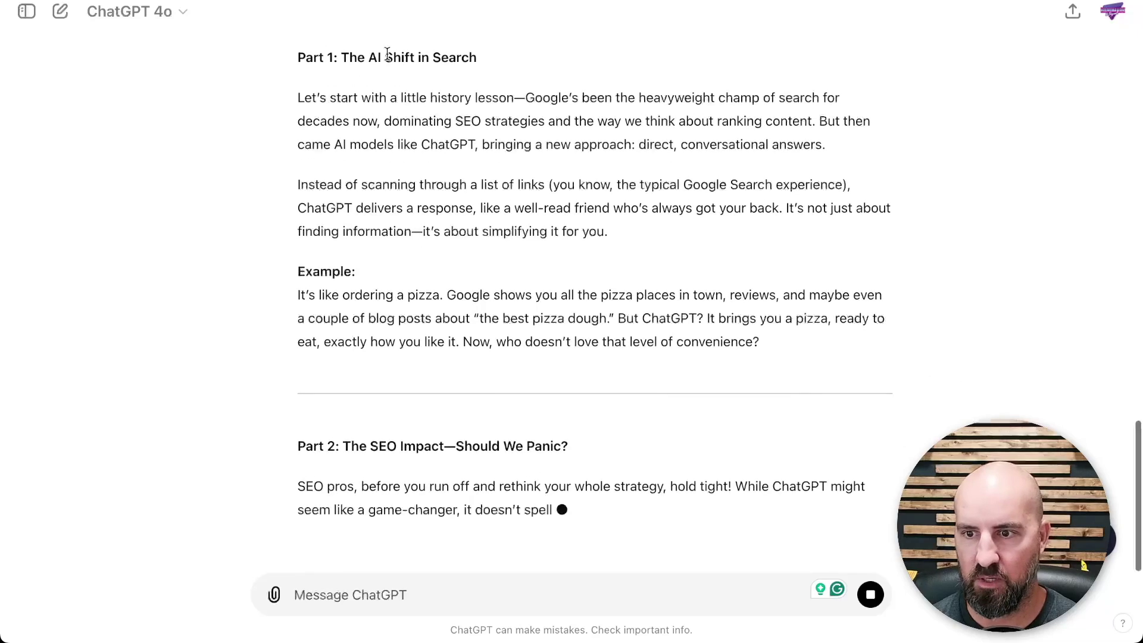
scroll(441, 237, "down", 1)
scroll(339, 102, "up", 1)
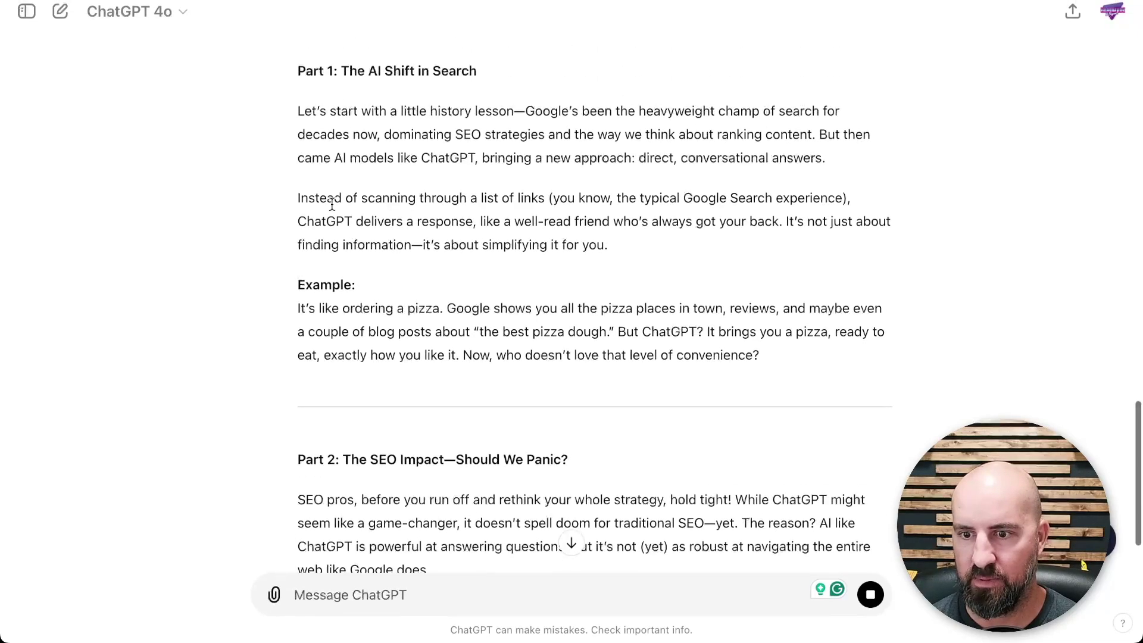
scroll(375, 305, "down", 1)
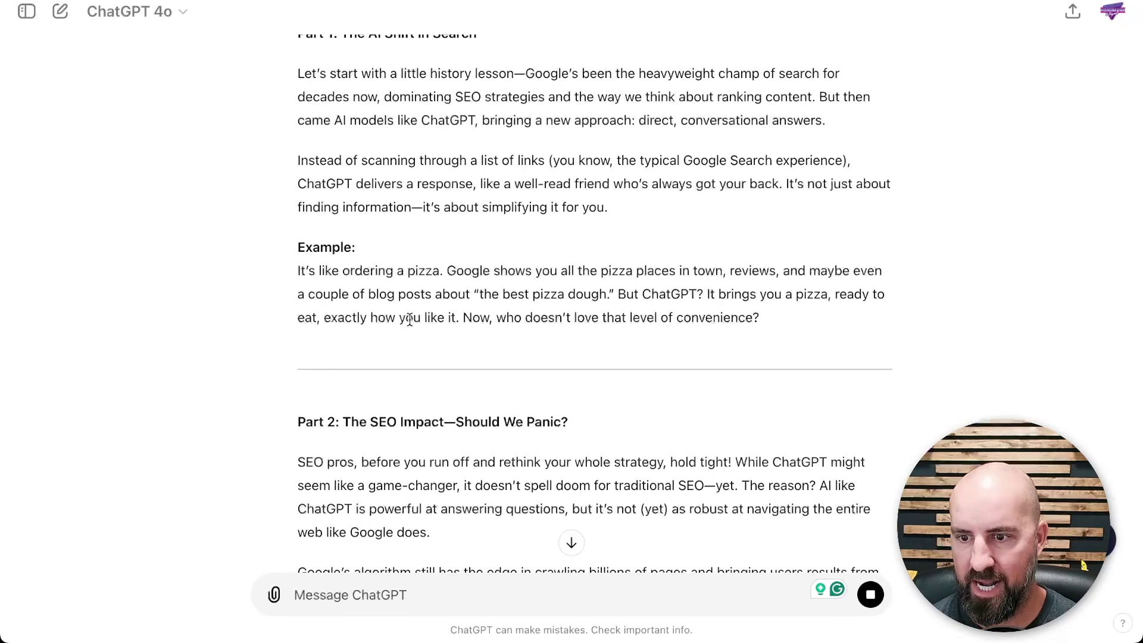
scroll(381, 317, "down", 1)
scroll(375, 308, "down", 1)
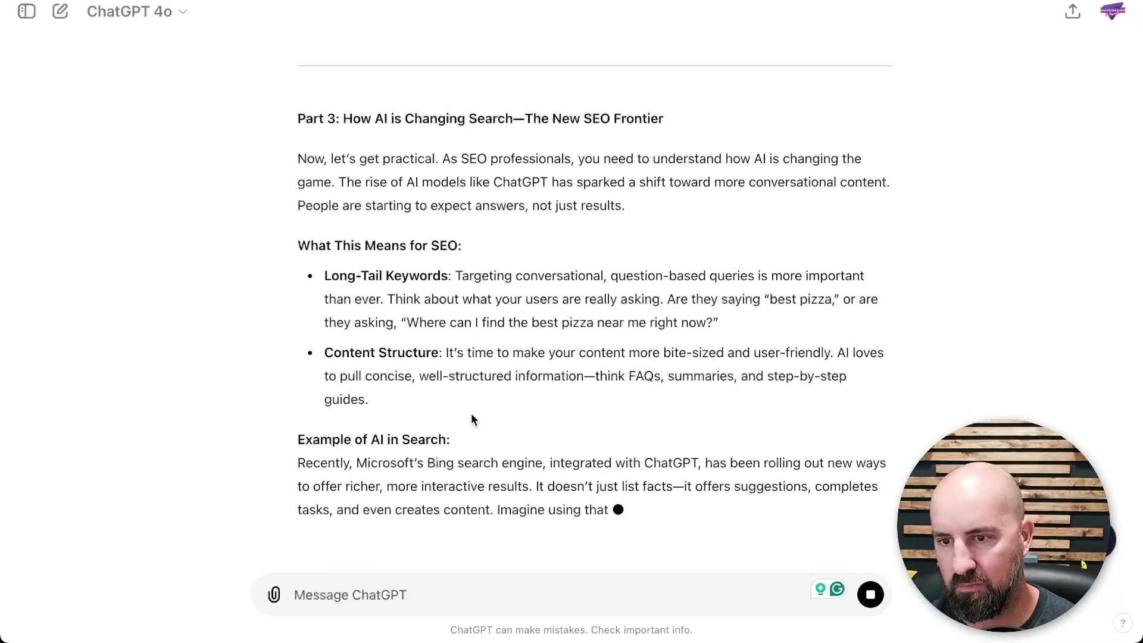
scroll(474, 409, "up", 1)
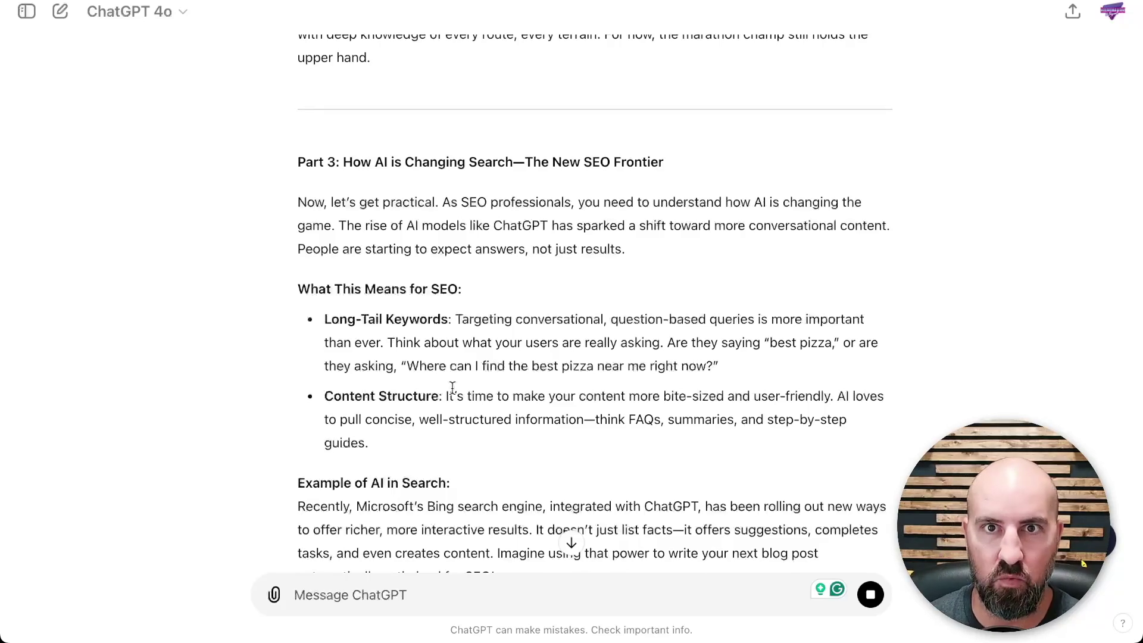
scroll(434, 379, "down", 3)
scroll(433, 379, "down", 3)
scroll(434, 379, "down", 2)
scroll(433, 380, "down", 2)
scroll(433, 379, "down", 2)
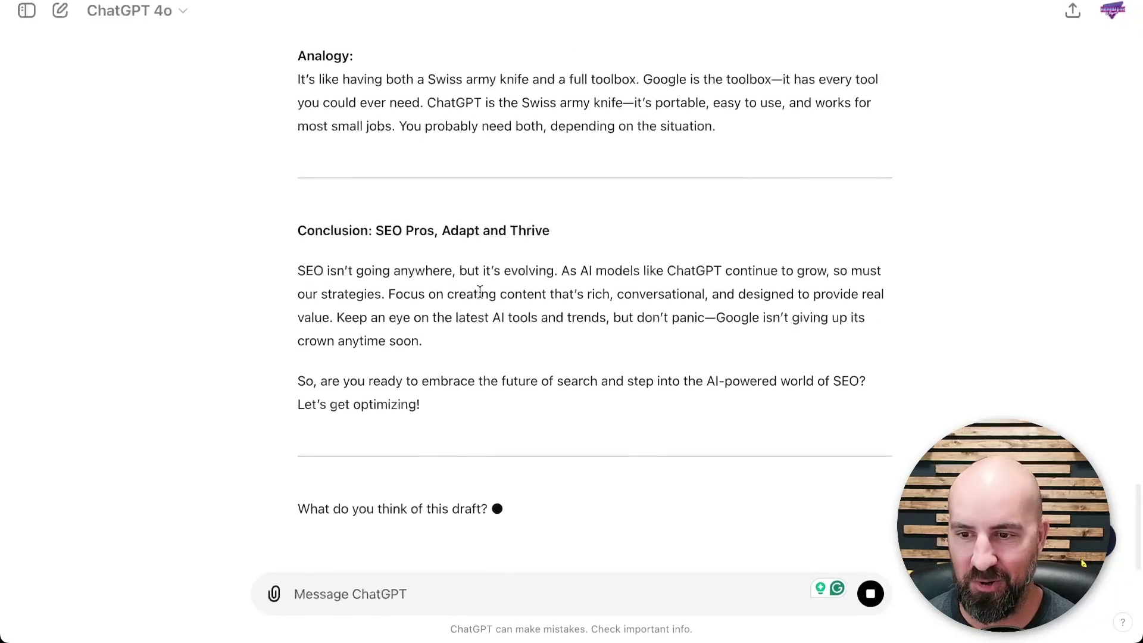
scroll(371, 273, "up", 1)
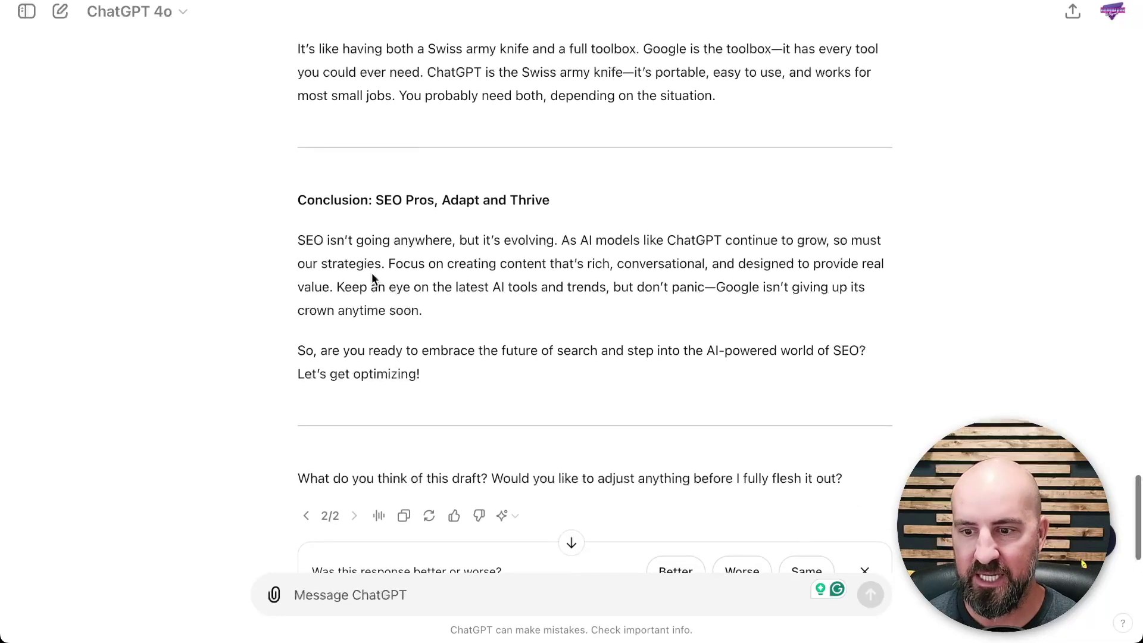
scroll(371, 273, "down", 2)
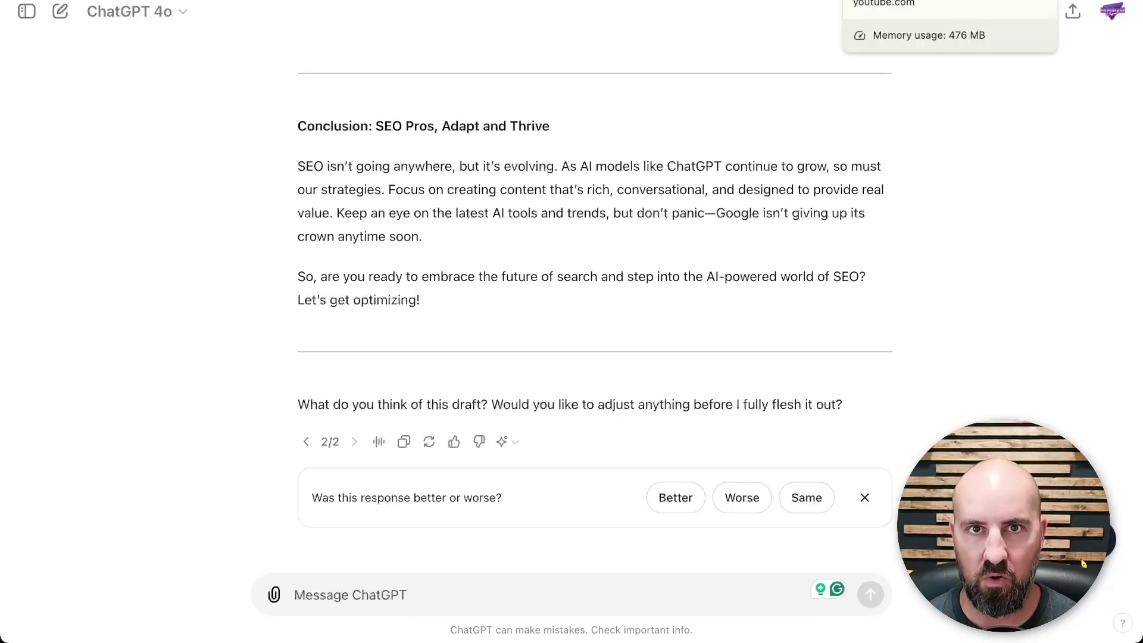
- Switch to the YouTube tab with the Unreal Blog Traffic Secret AI Weapon video
left_click(893, 3)
scroll(572, 322, "down", 5)
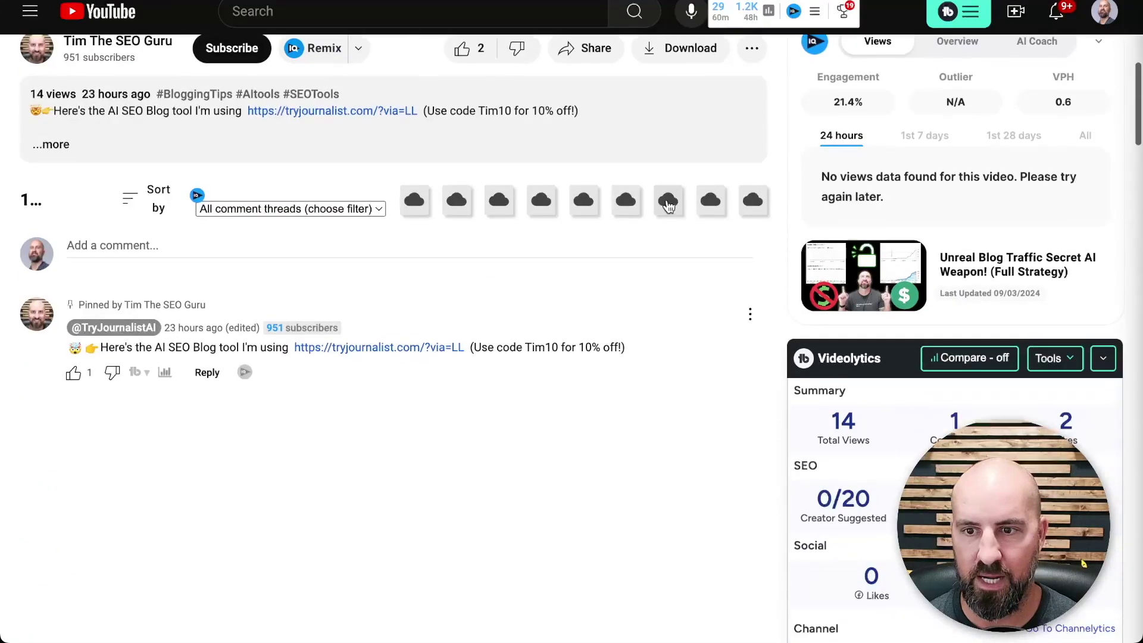
scroll(308, 215, "up", 2)
scroll(384, 178, "up", 1)
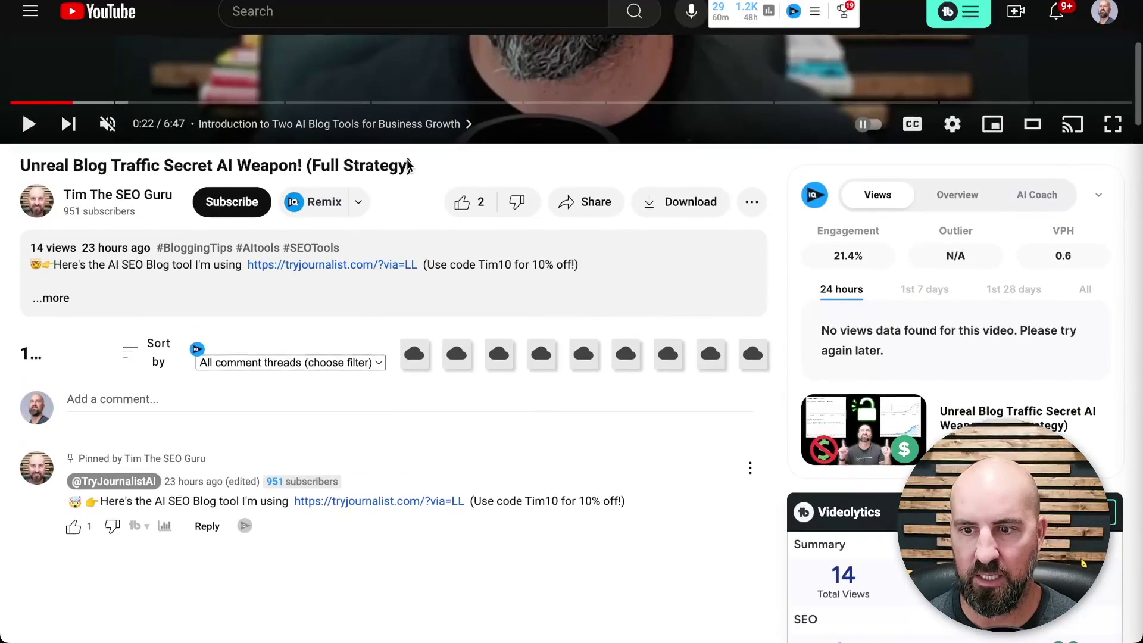
scroll(516, 328, "up", 1)
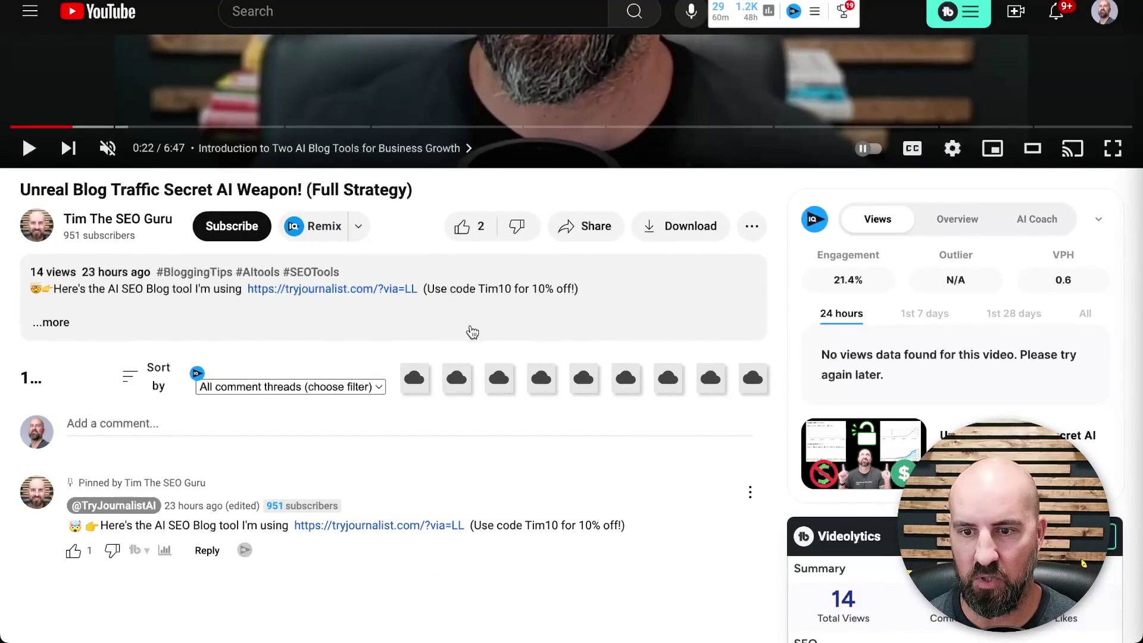
scroll(371, 304, "up", 2)
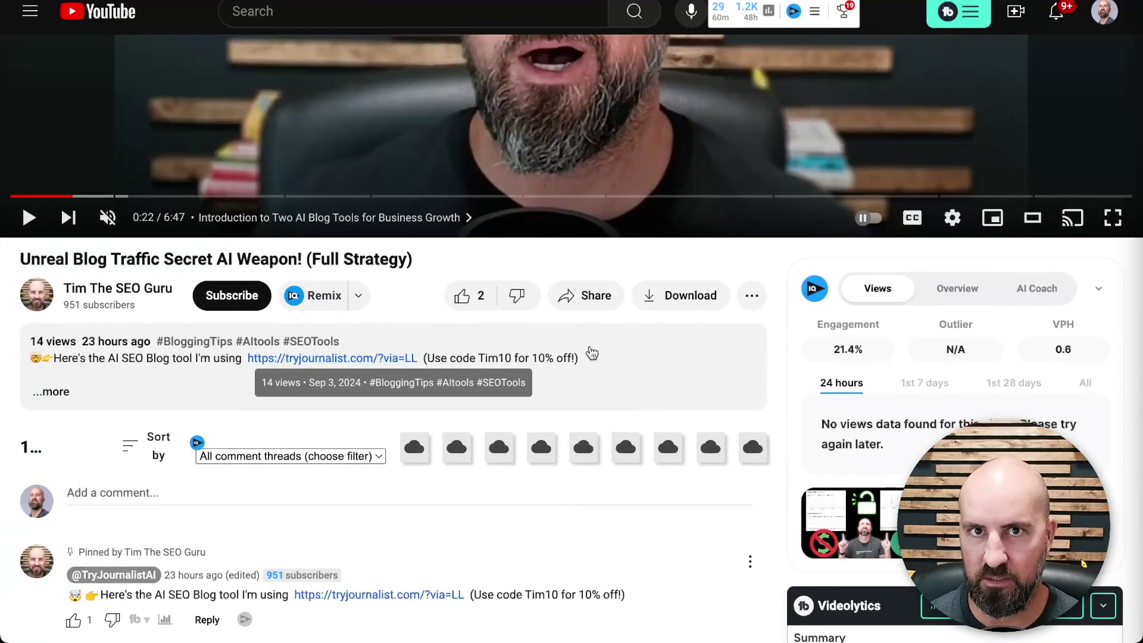
scroll(592, 353, "up", 4)
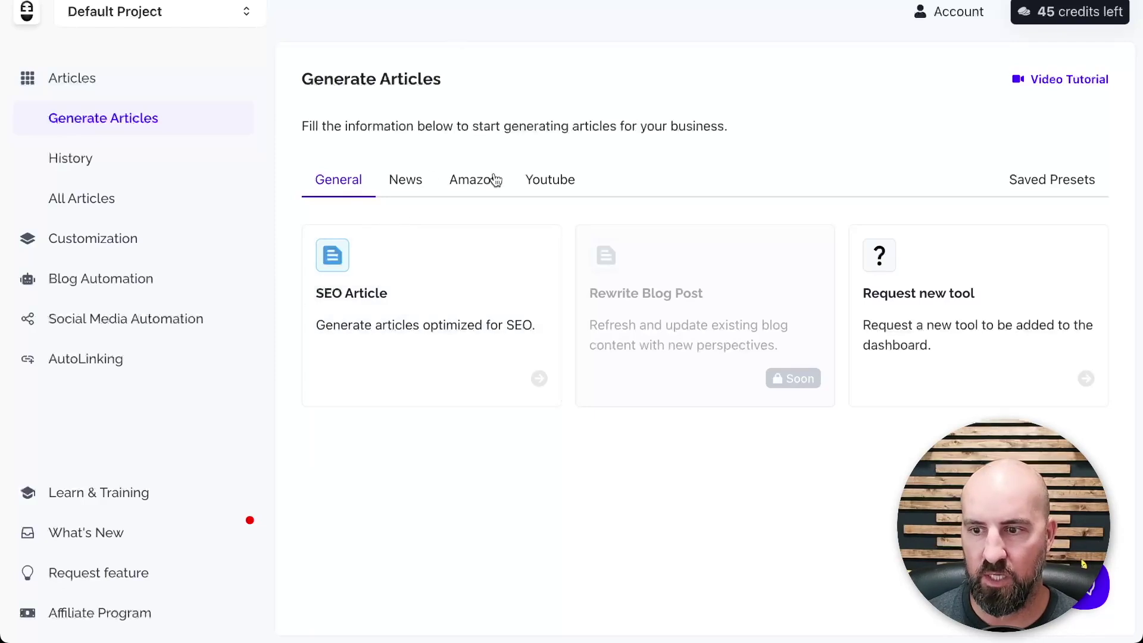
- Open Youtube to Blogpost and paste the video's link into a new video URL field
left_click(549, 179)
left_click(411, 294)
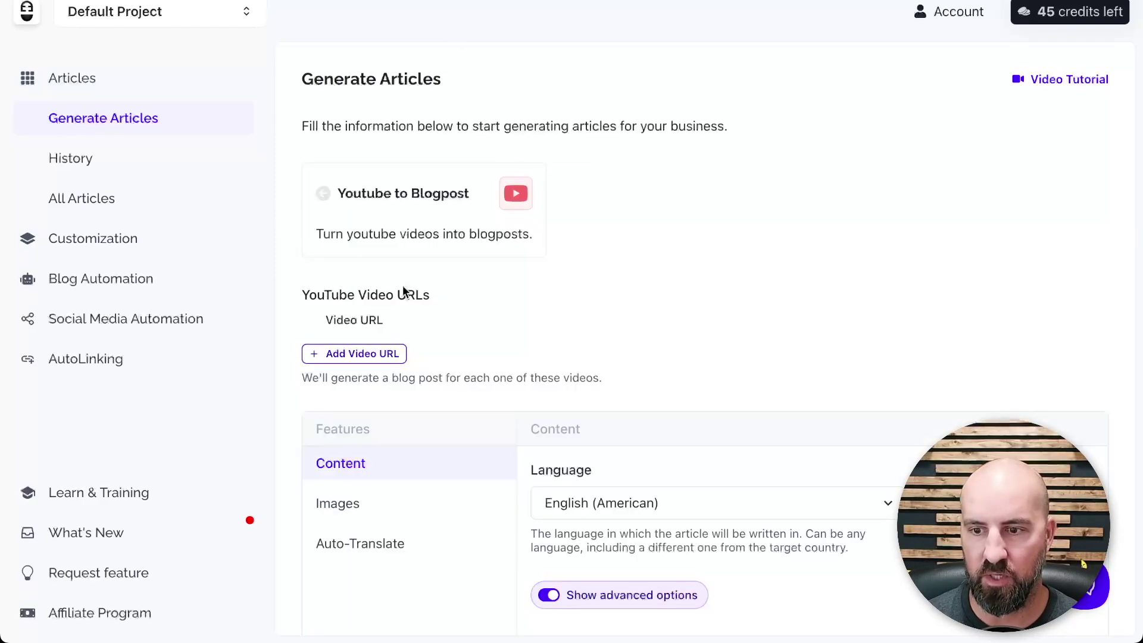
scroll(406, 245, "down", 1)
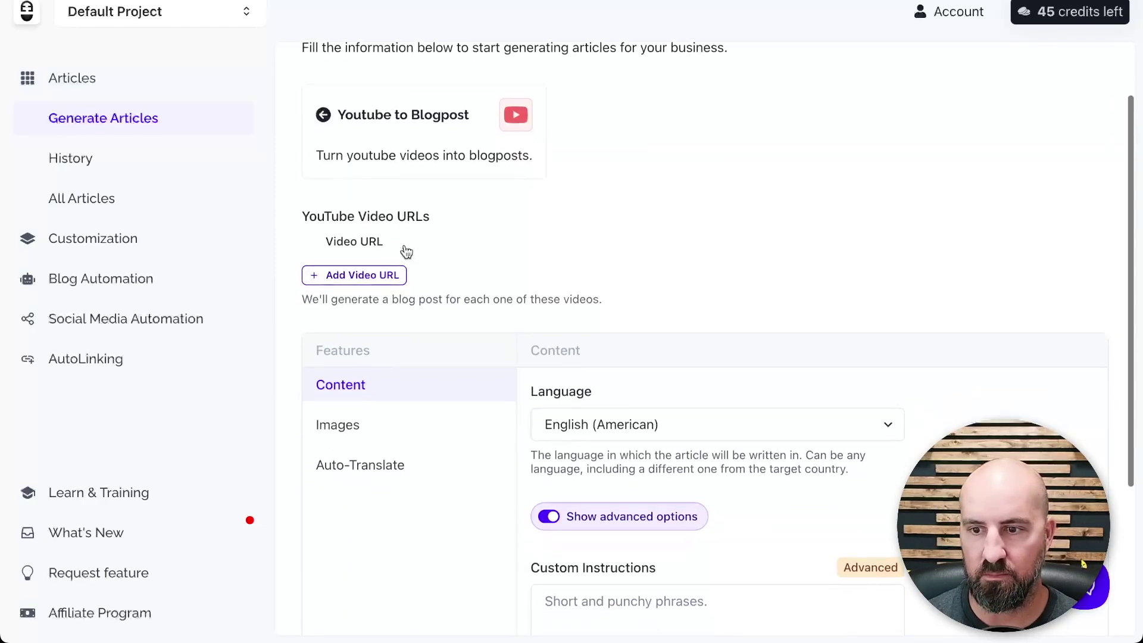
left_click(379, 276)
left_click(505, 279)
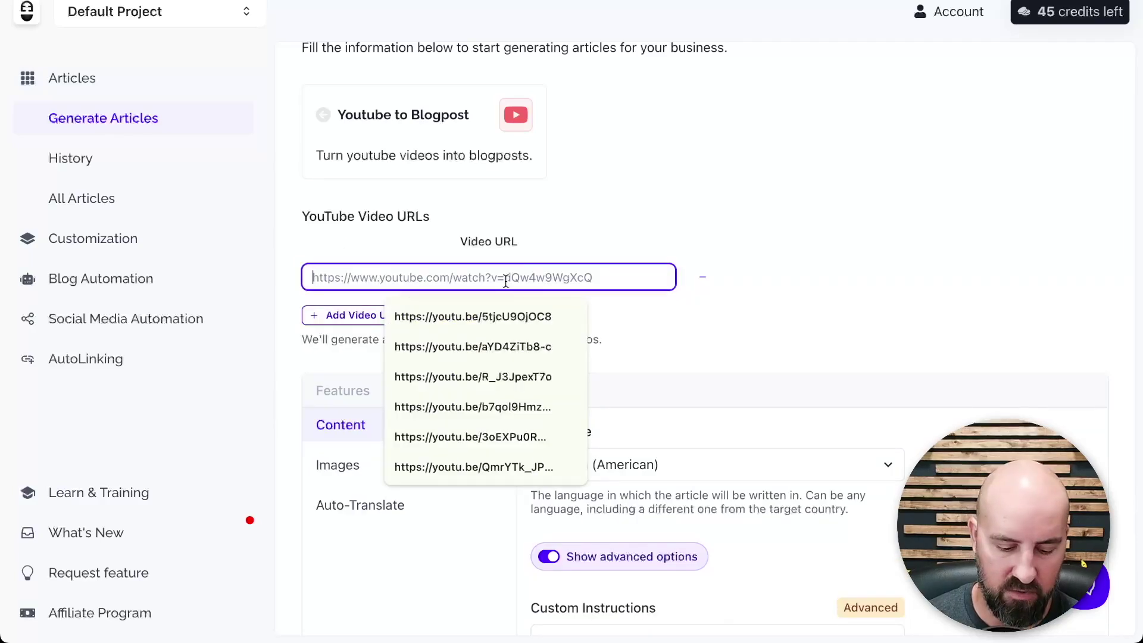
type("https://www.youtube.com/watch?v=ZBa31UCapfY")
scroll(681, 293, "down", 1)
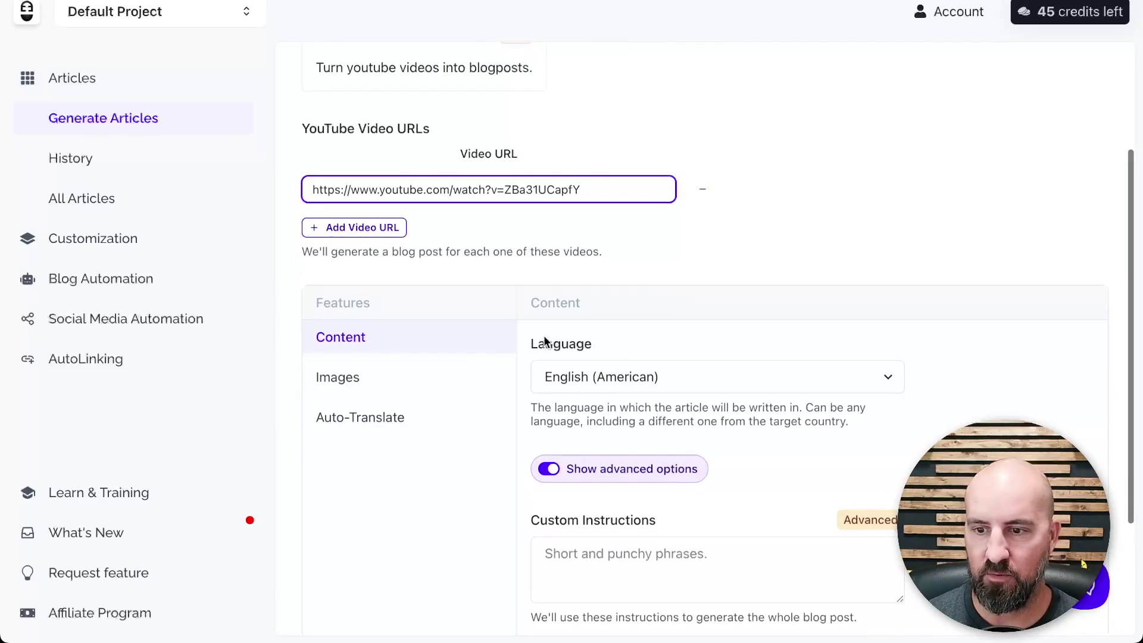
scroll(478, 367, "down", 2)
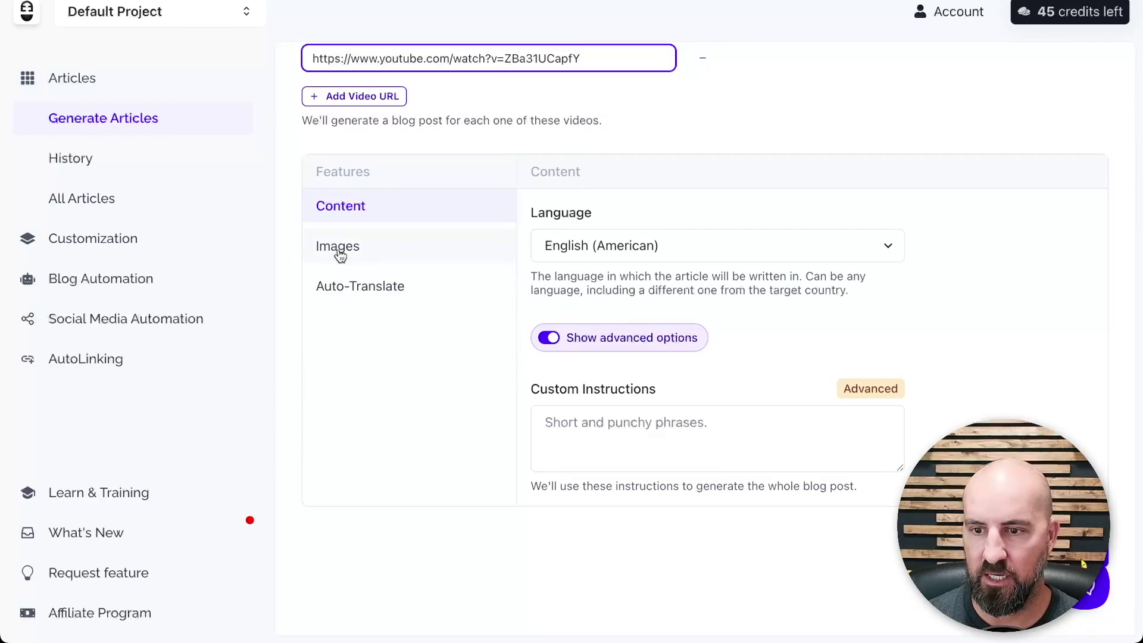
scroll(750, 377, "down", 1)
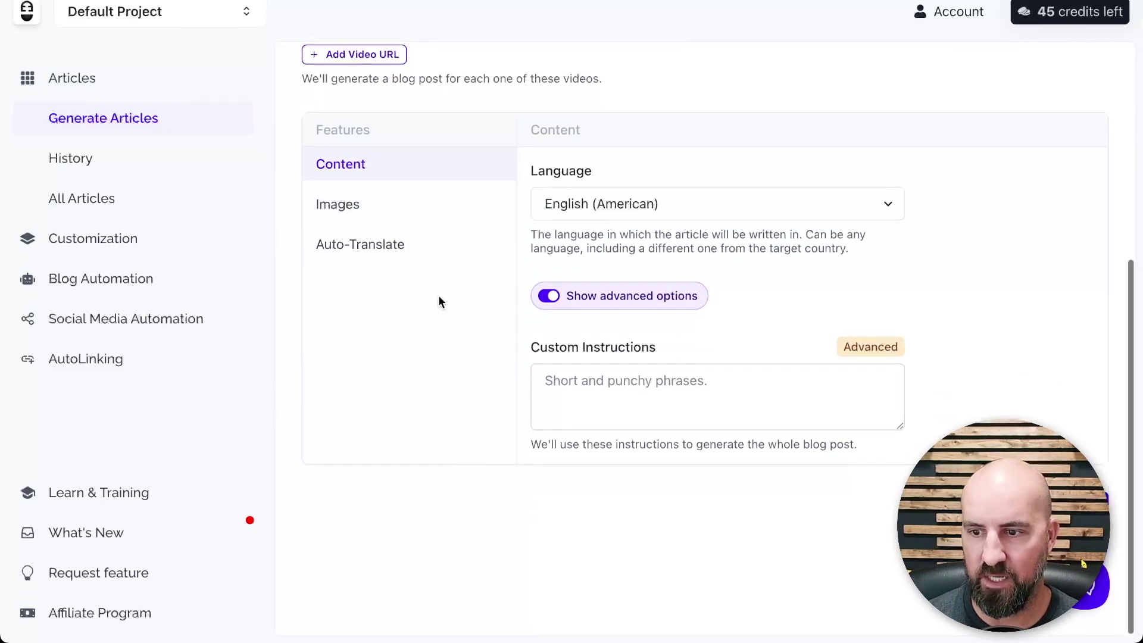
scroll(730, 339, "up", 4)
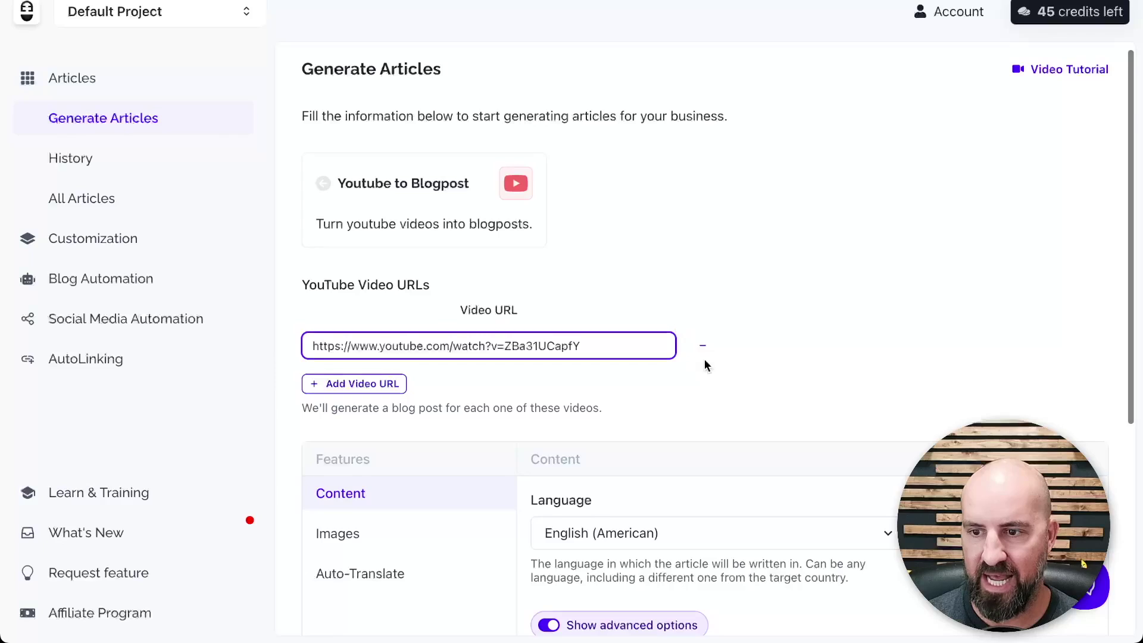
scroll(749, 378, "down", 2)
scroll(749, 376, "down", 2)
scroll(748, 377, "down", 2)
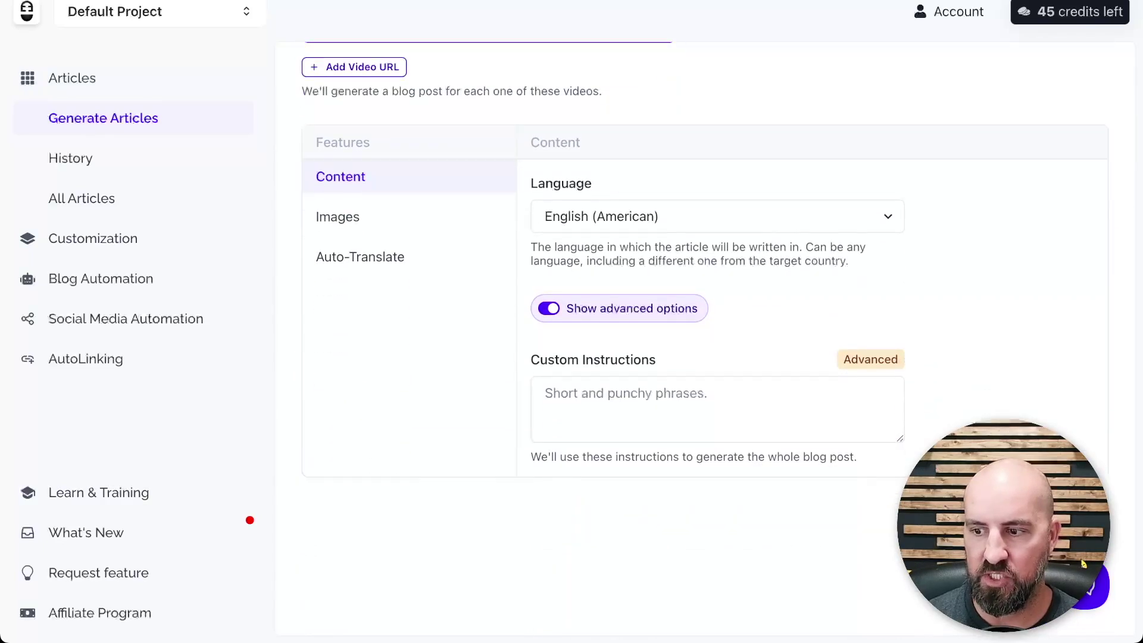
scroll(750, 377, "up", 2)
scroll(749, 377, "up", 1)
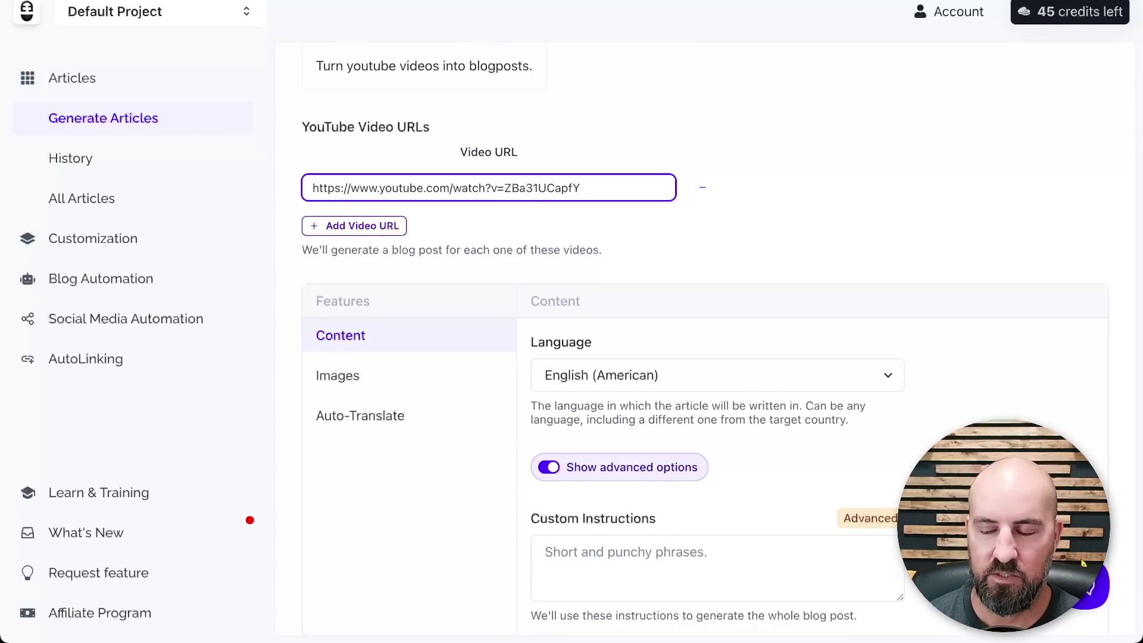
scroll(705, 340, "down", 2)
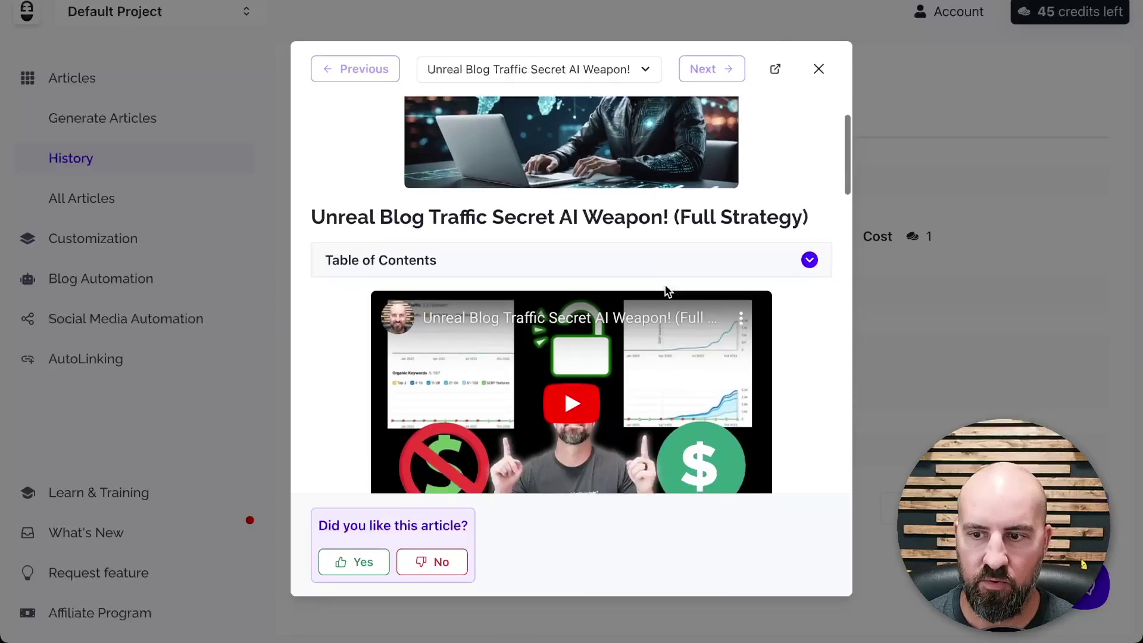
scroll(509, 262, "down", 3)
scroll(470, 252, "down", 2)
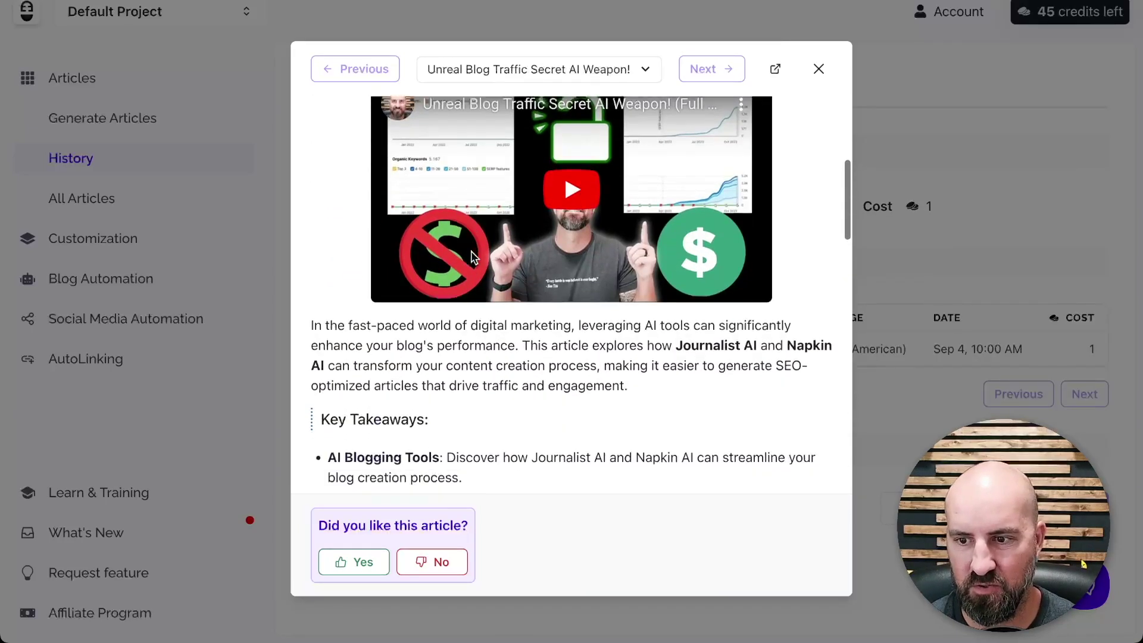
scroll(470, 252, "down", 2)
scroll(470, 254, "down", 2)
scroll(469, 254, "down", 2)
scroll(469, 255, "down", 2)
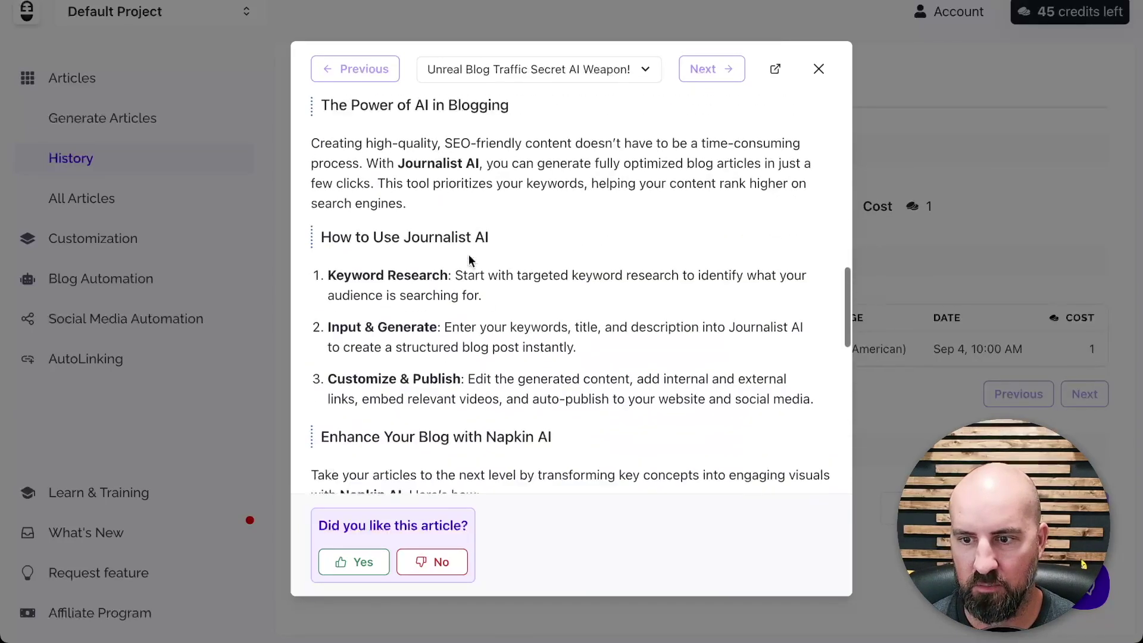
scroll(469, 255, "down", 2)
scroll(469, 255, "down", 2)
scroll(469, 255, "down", 3)
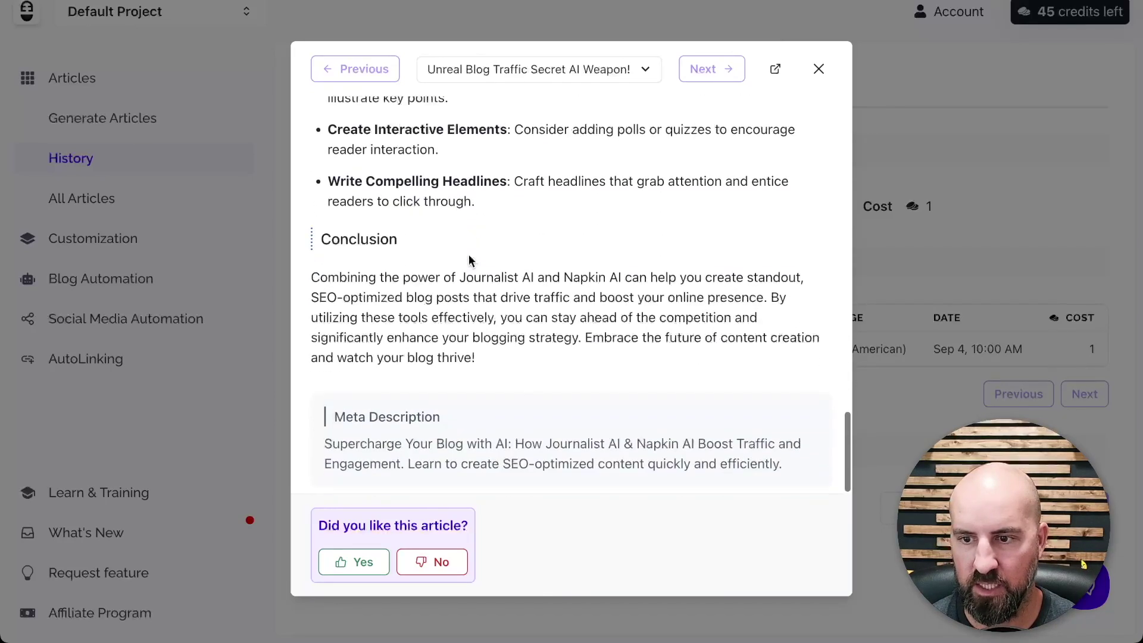
scroll(469, 254, "up", 3)
scroll(468, 255, "up", 4)
scroll(469, 255, "up", 1)
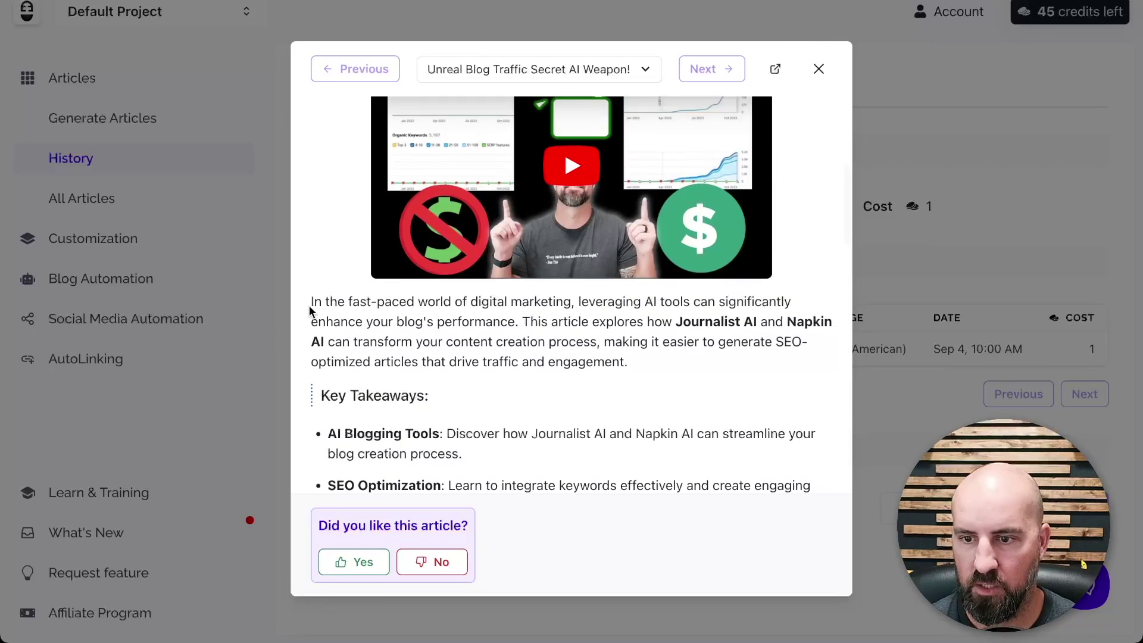
- Select the generated article's text from the introduction through the conclusion
key("Tab")
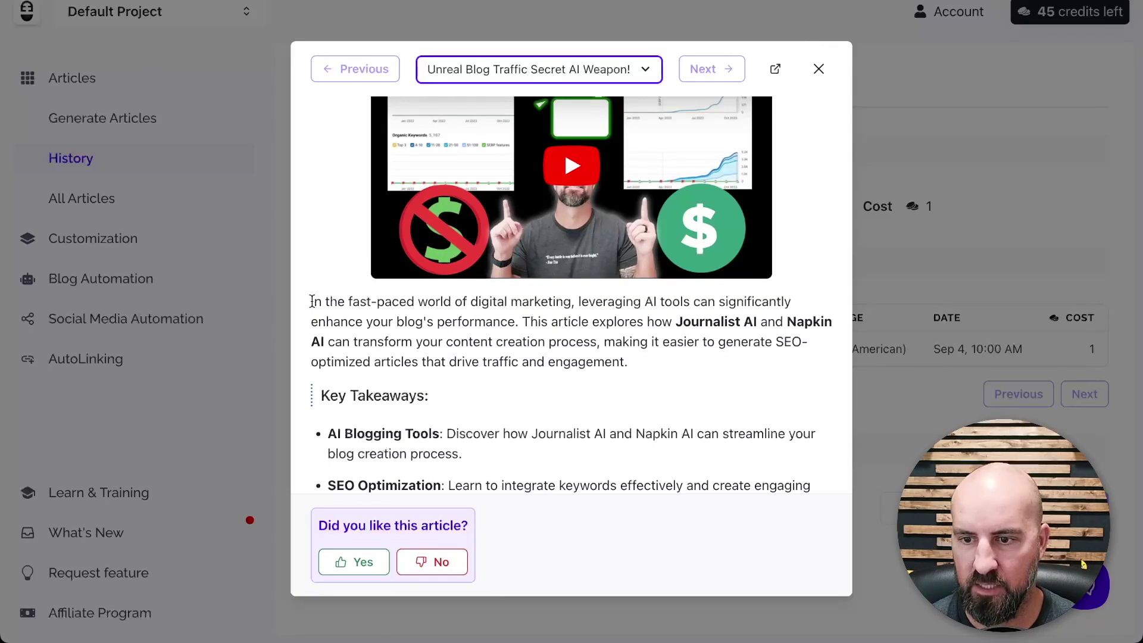
mouse_move(311, 302)
left_mouse_down()
mouse_move(492, 484)
mouse_move(575, 388)
left_mouse_up()
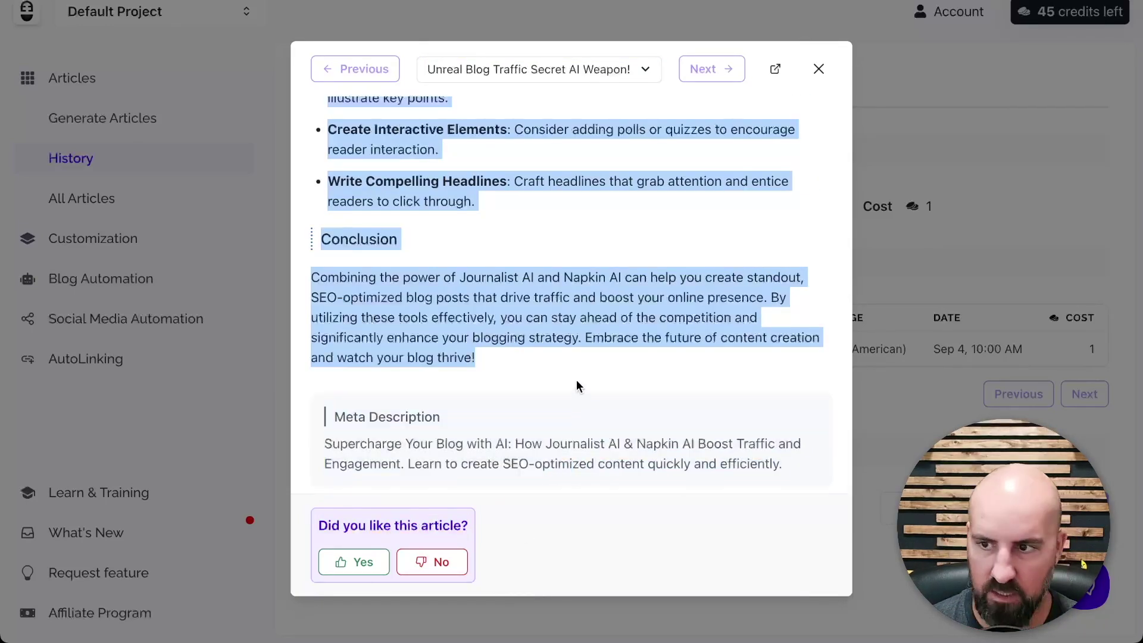
- Send the copied article to ChatGPT, then answer: SEO professionals, humorous, both, yes
key("ctrl+c")
key("alt+Tab")
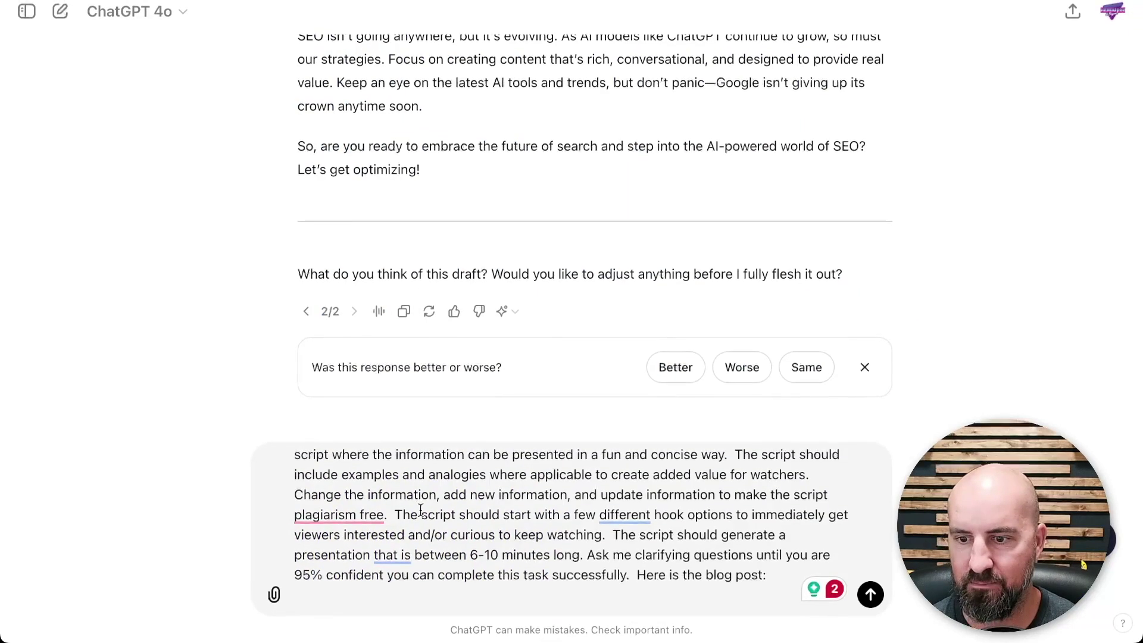
scroll(447, 508, "up", 2)
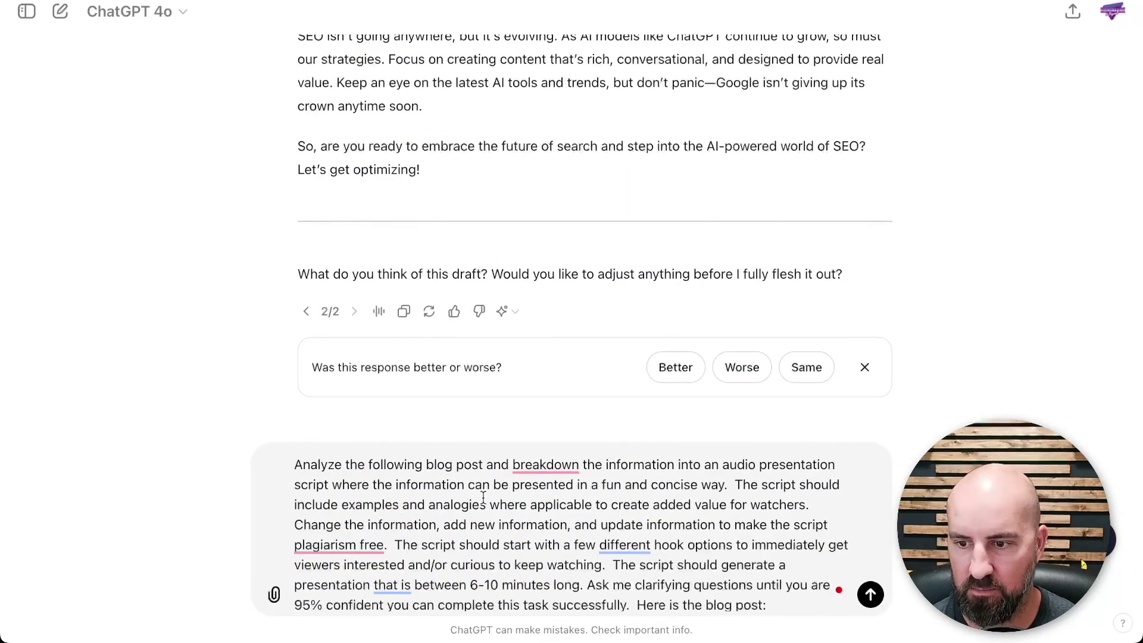
scroll(457, 485, "down", 1)
left_click(775, 576)
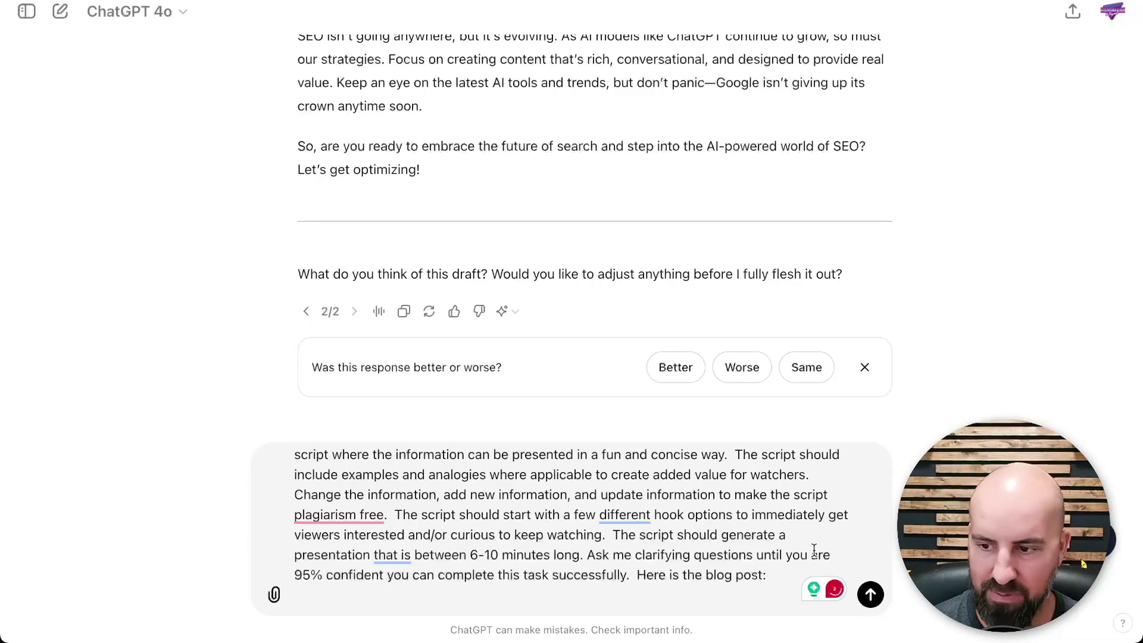
key("ctrl+v")
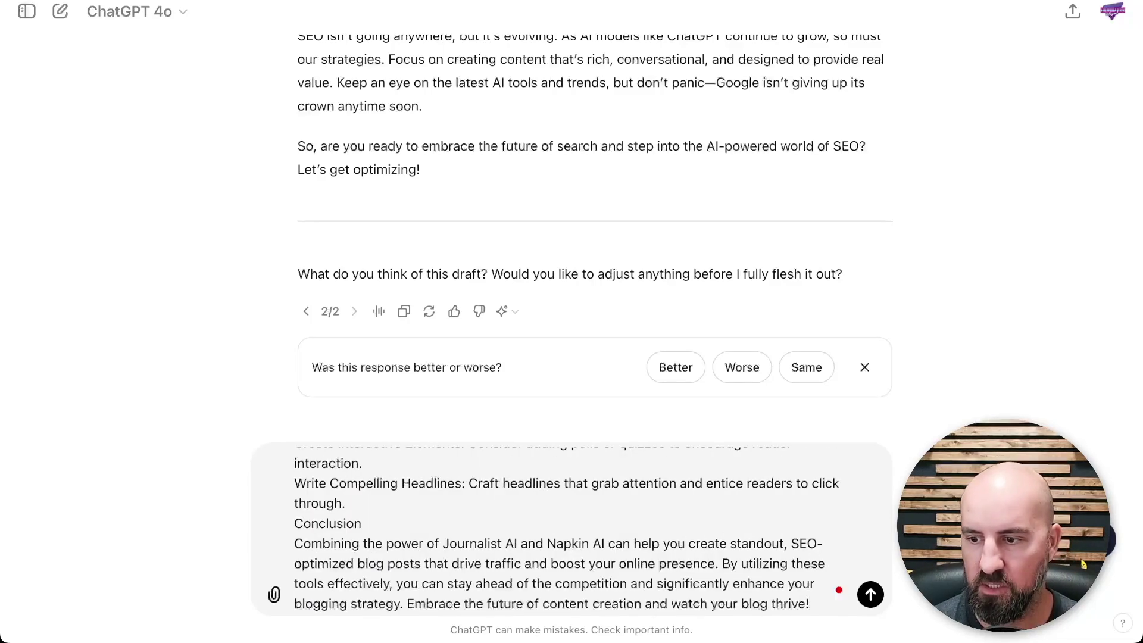
left_click(870, 594)
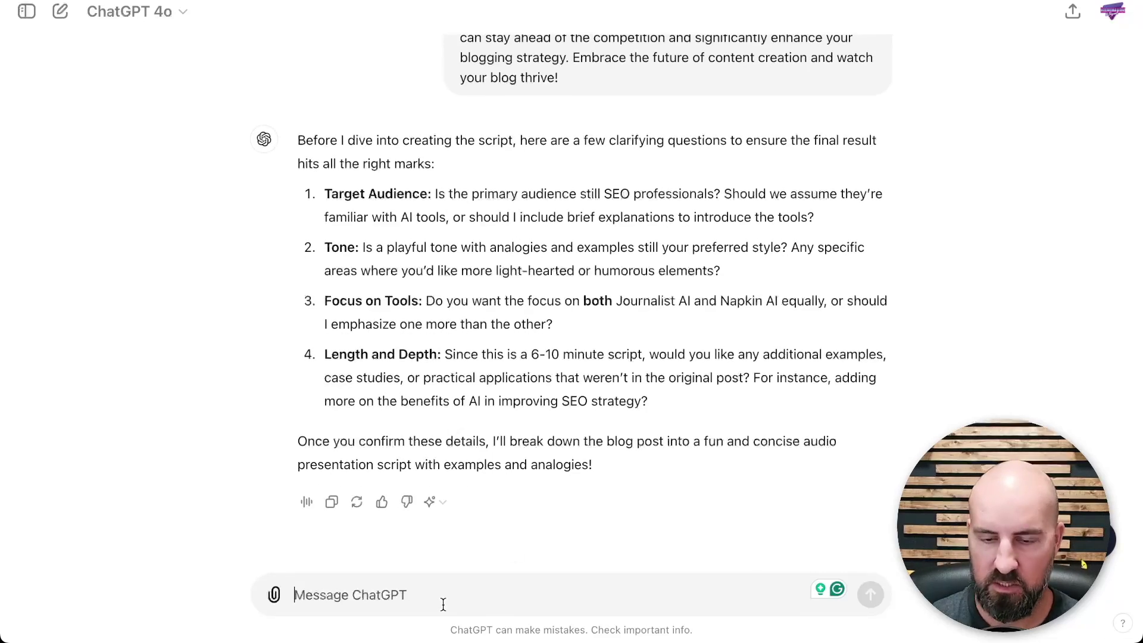
type("1")
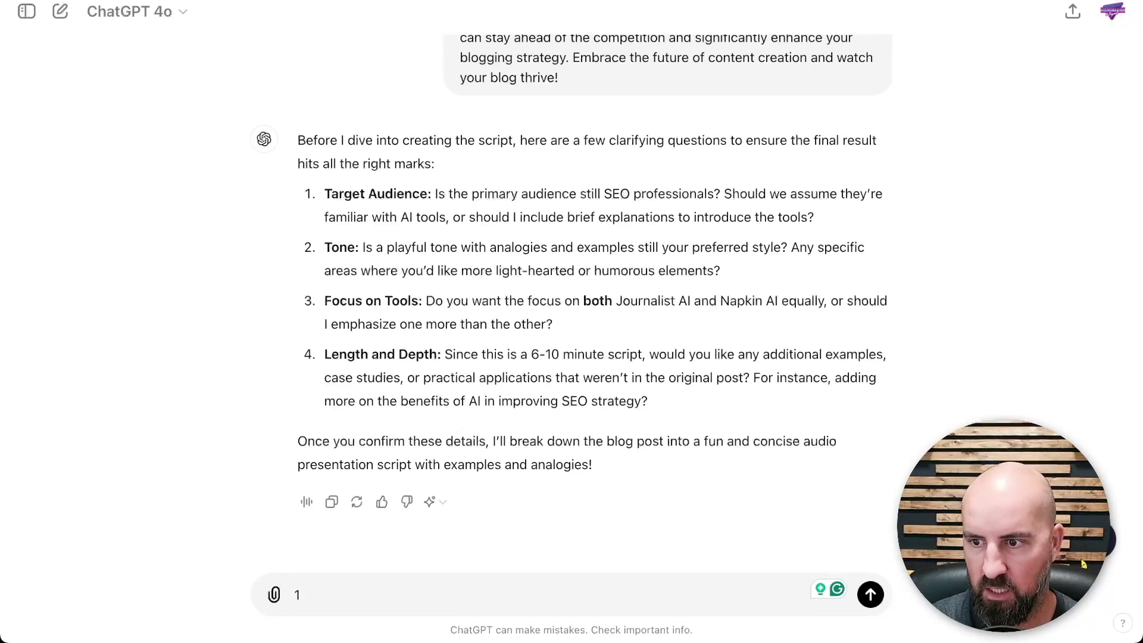
type(". ")
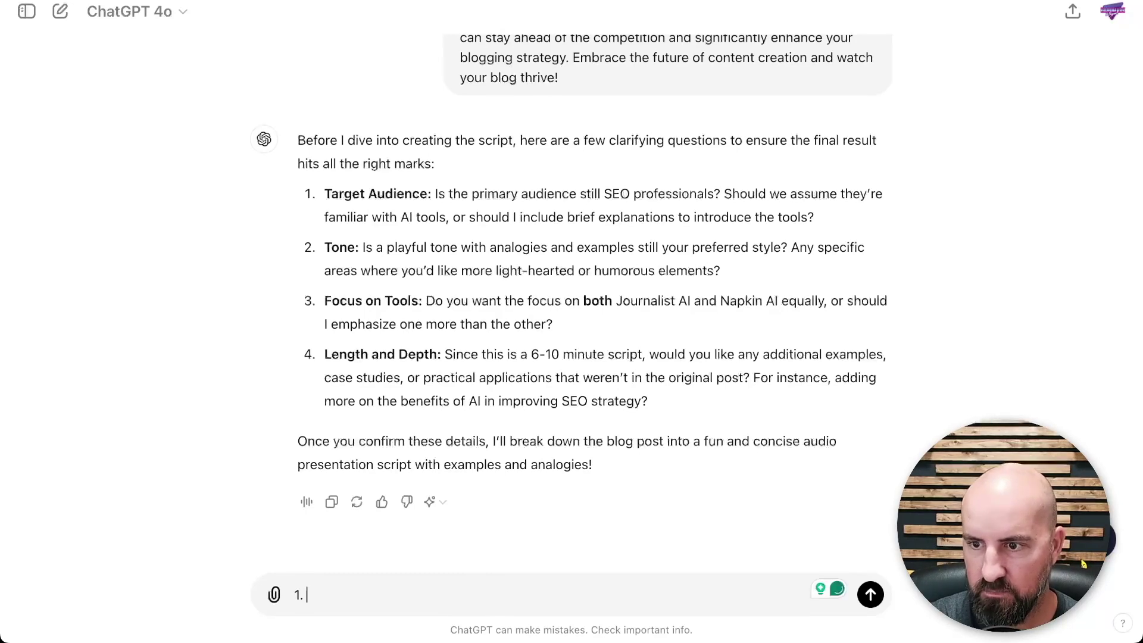
type("seo pro")
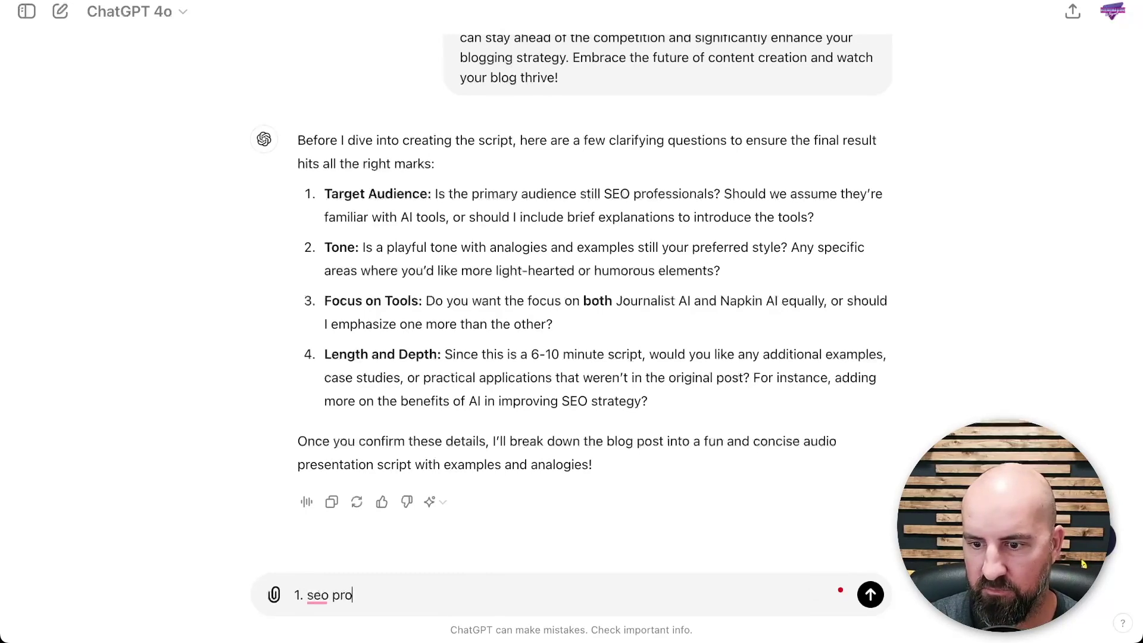
type("fessionals,")
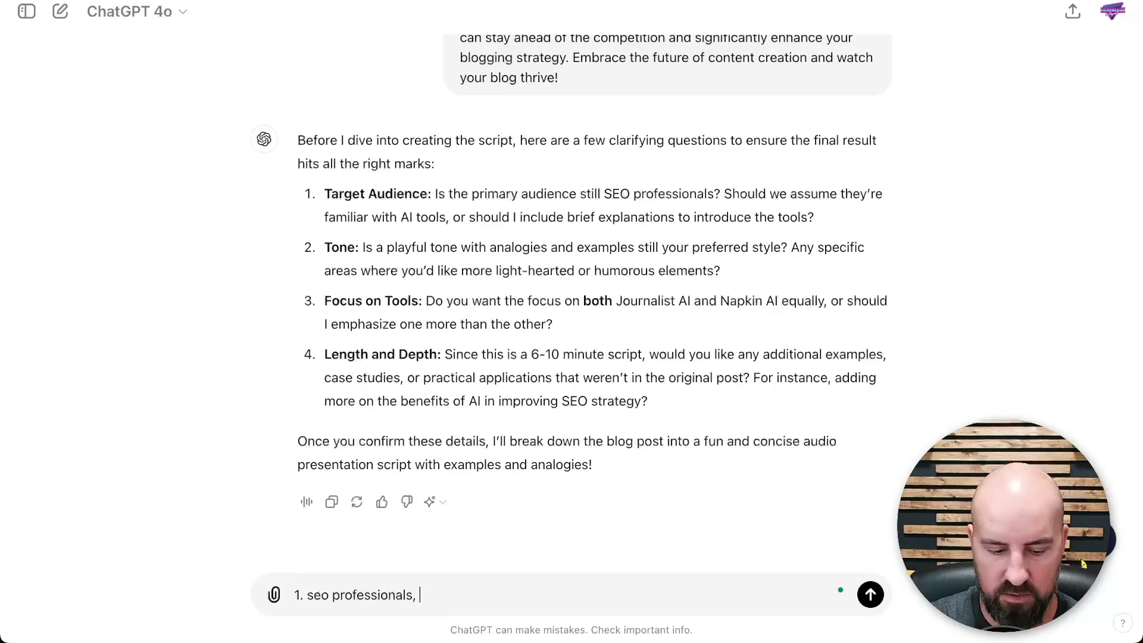
type(" 2. h")
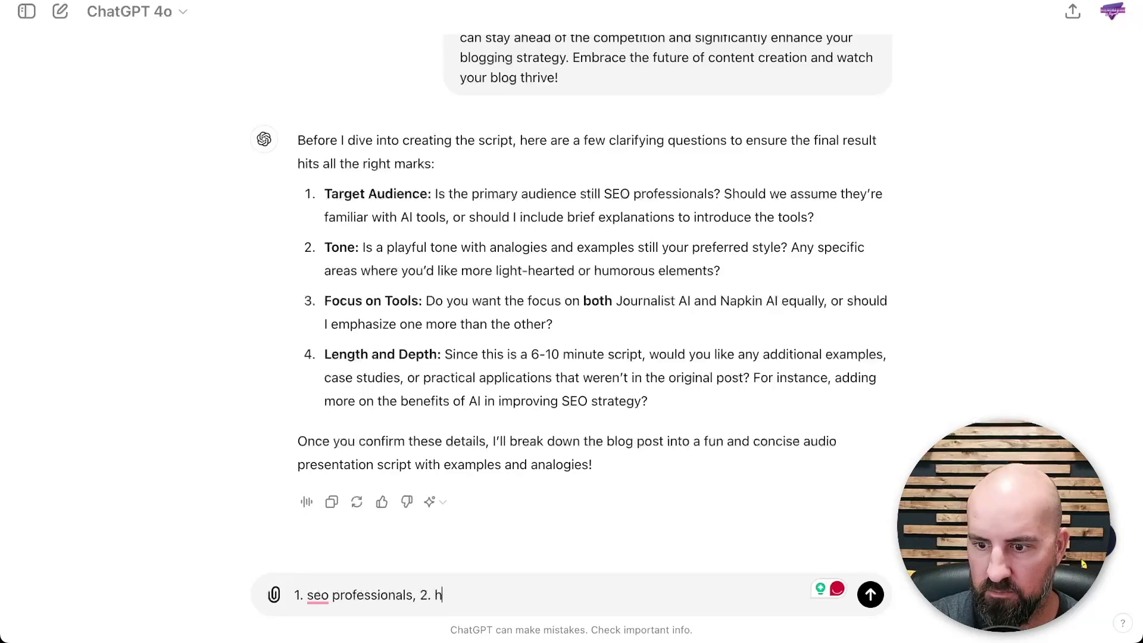
type("umour")
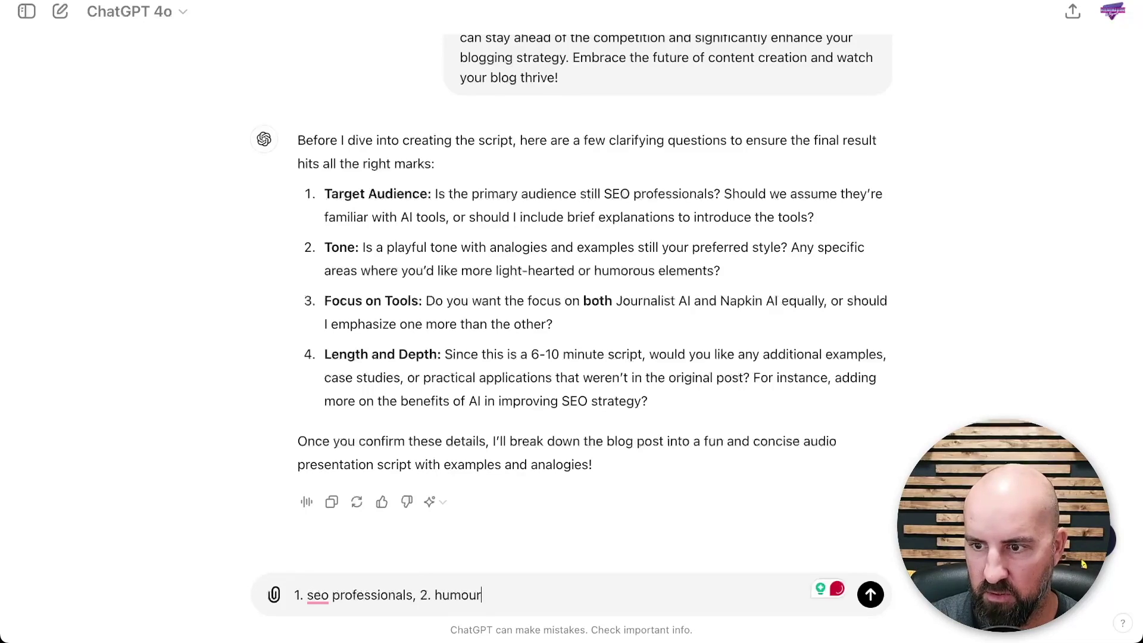
type("ous, 3. ")
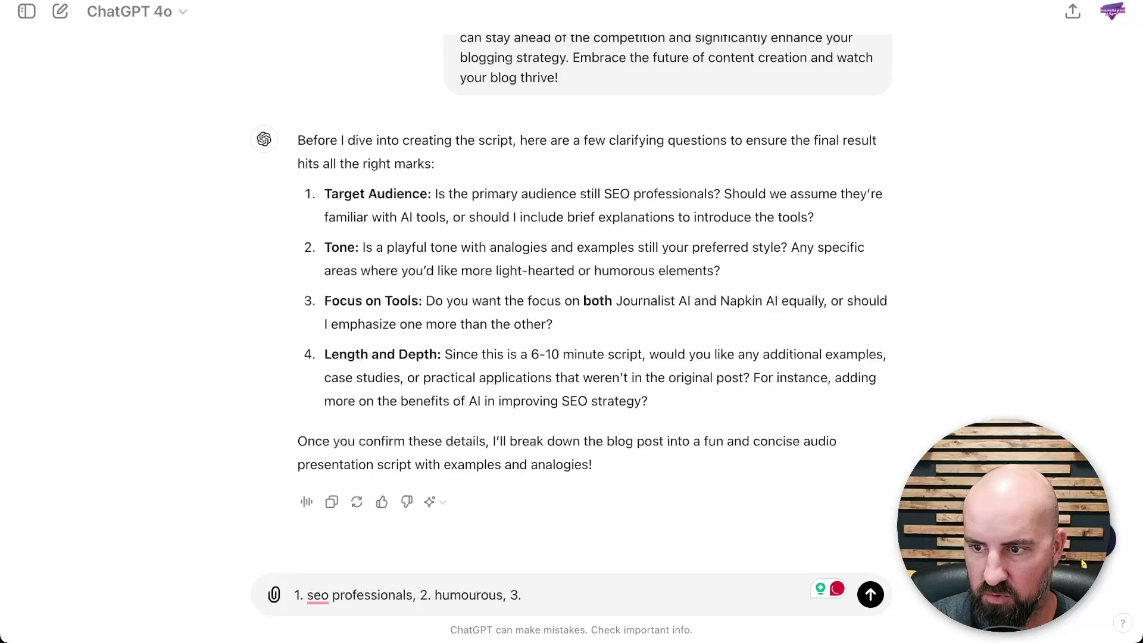
type("both, 4.")
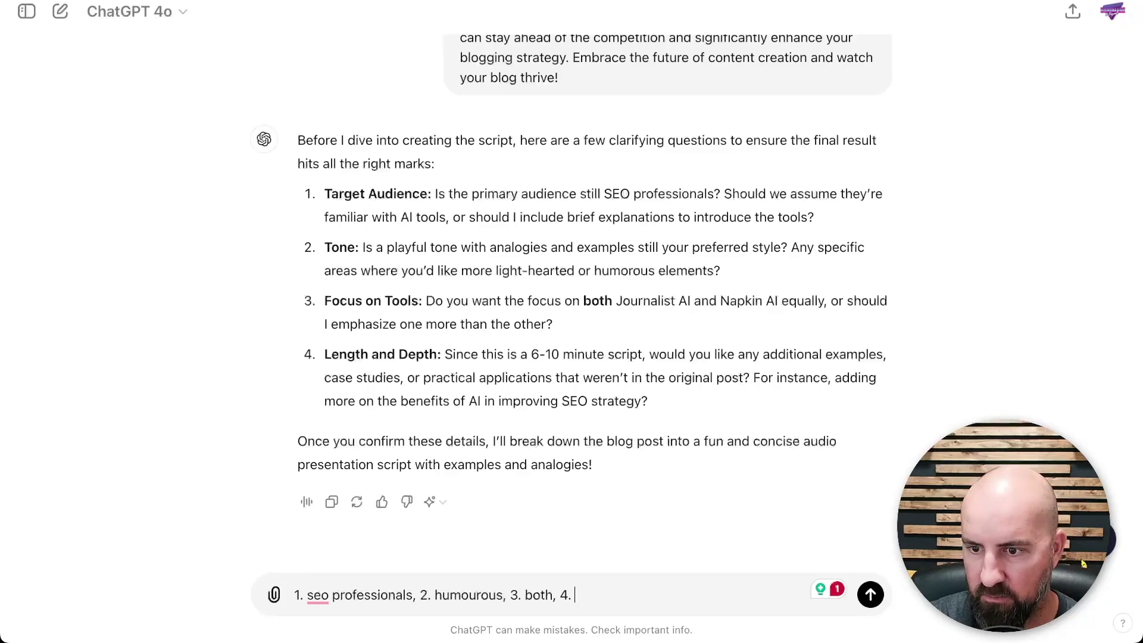
type("y")
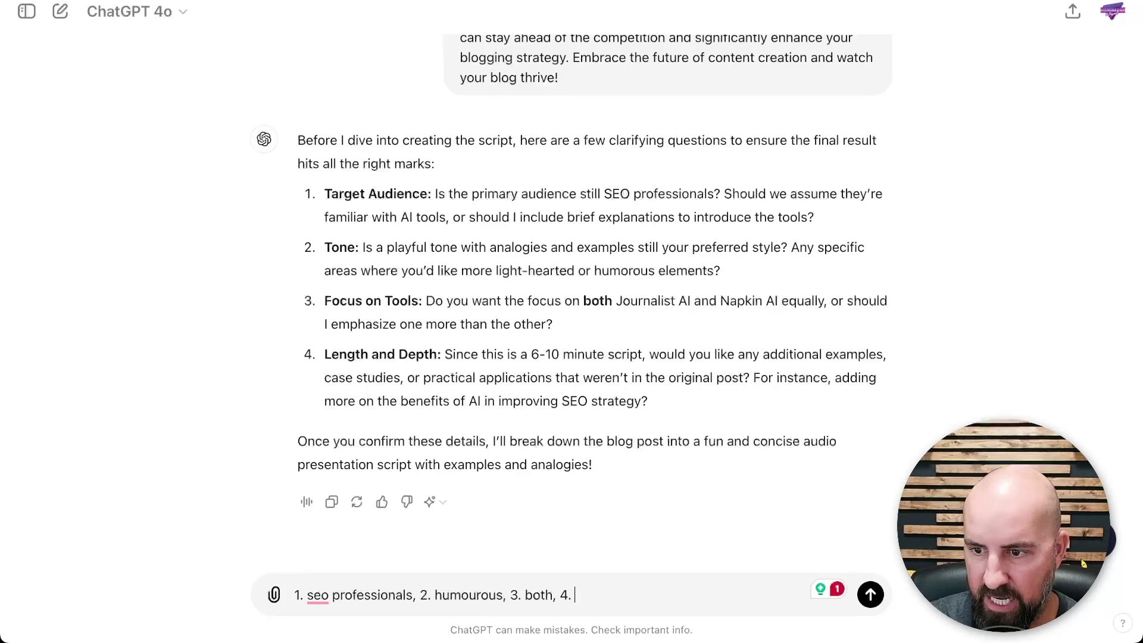
type("es")
key("Return")
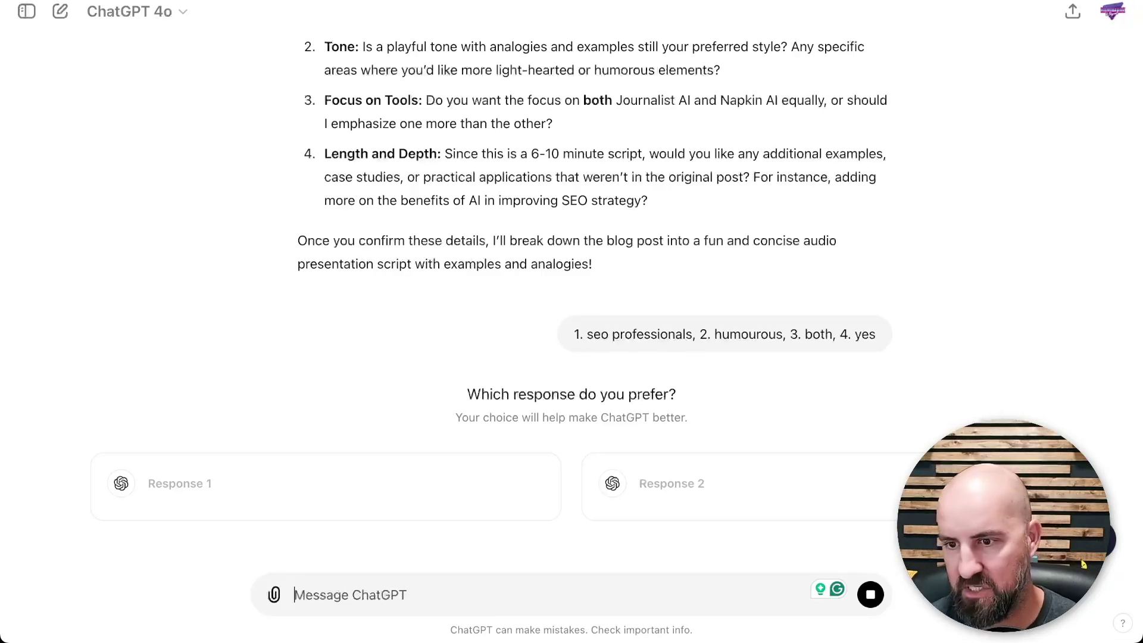
- Choose Response 1 to get the full humorous Journalist AI and Napkin AI script
left_click(498, 486)
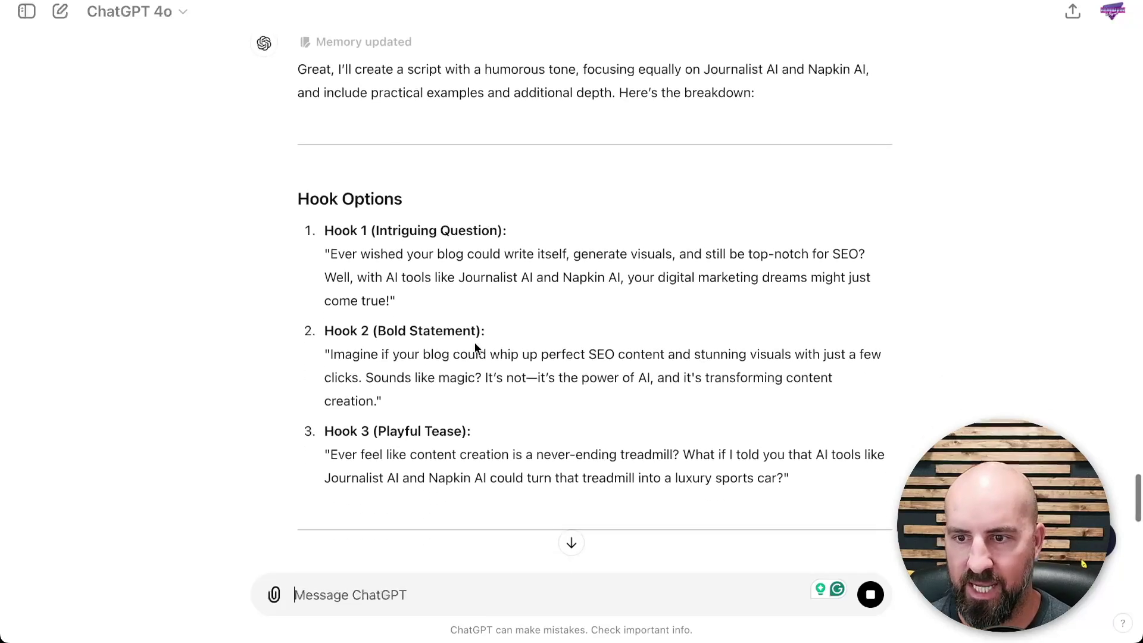
scroll(409, 304, "down", 1)
scroll(386, 321, "down", 1)
scroll(387, 322, "down", 2)
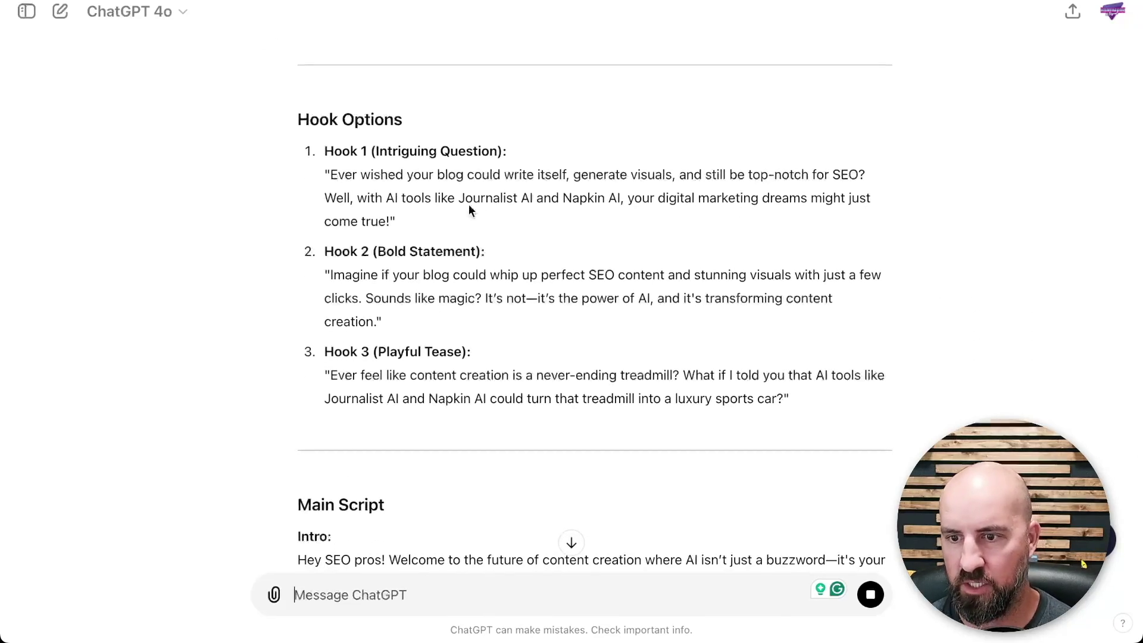
scroll(488, 253, "down", 3)
scroll(473, 265, "down", 2)
scroll(392, 262, "down", 1)
scroll(395, 252, "down", 2)
scroll(396, 250, "down", 1)
scroll(392, 230, "down", 2)
scroll(457, 215, "down", 1)
scroll(456, 214, "down", 1)
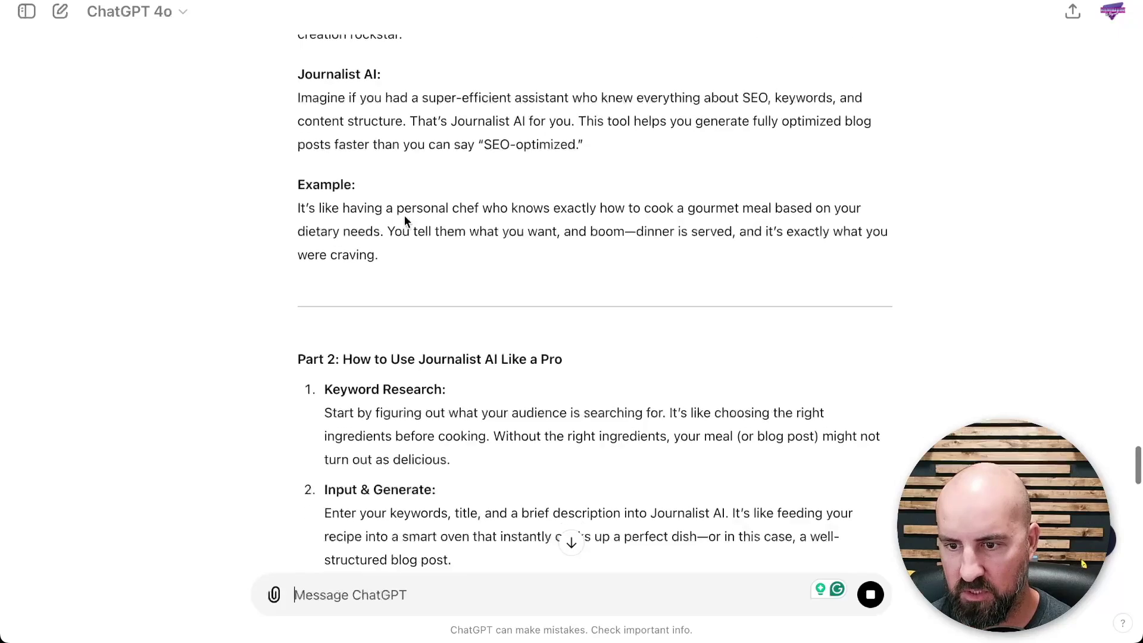
scroll(407, 215, "down", 4)
scroll(410, 218, "down", 2)
scroll(419, 223, "down", 4)
scroll(421, 218, "down", 3)
scroll(420, 218, "down", 5)
scroll(483, 204, "down", 2)
scroll(483, 205, "down", 1)
scroll(483, 205, "down", 5)
scroll(483, 204, "down", 3)
scroll(482, 205, "down", 2)
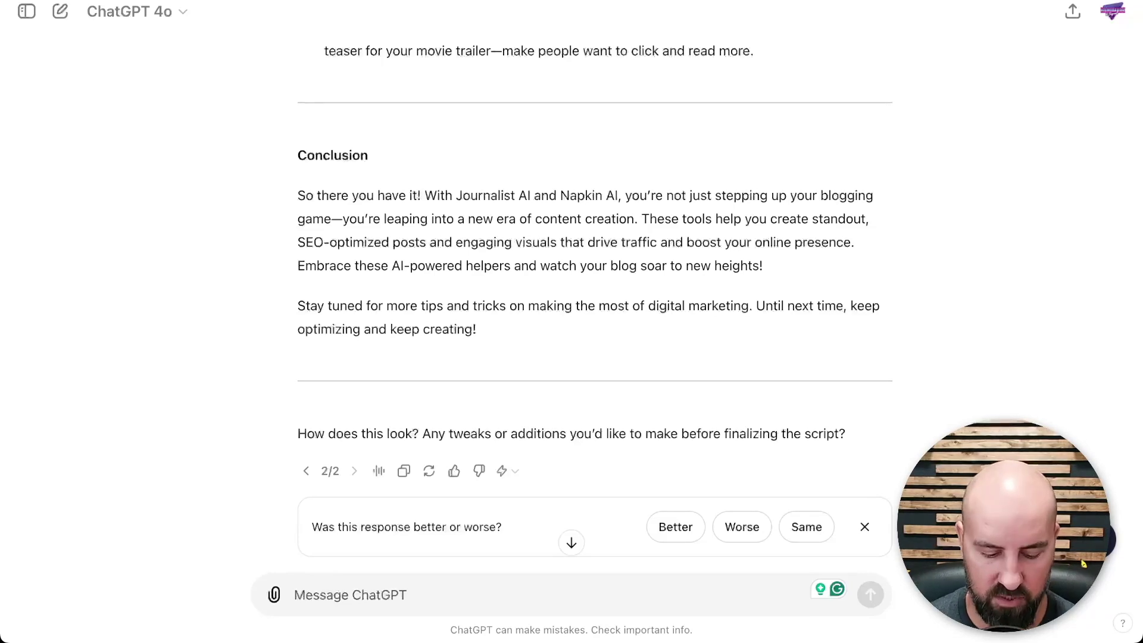
- Paste the Advanced System Prompt for video outlines into a new message and send it
left_click(360, 595)
key("ctrl+v")
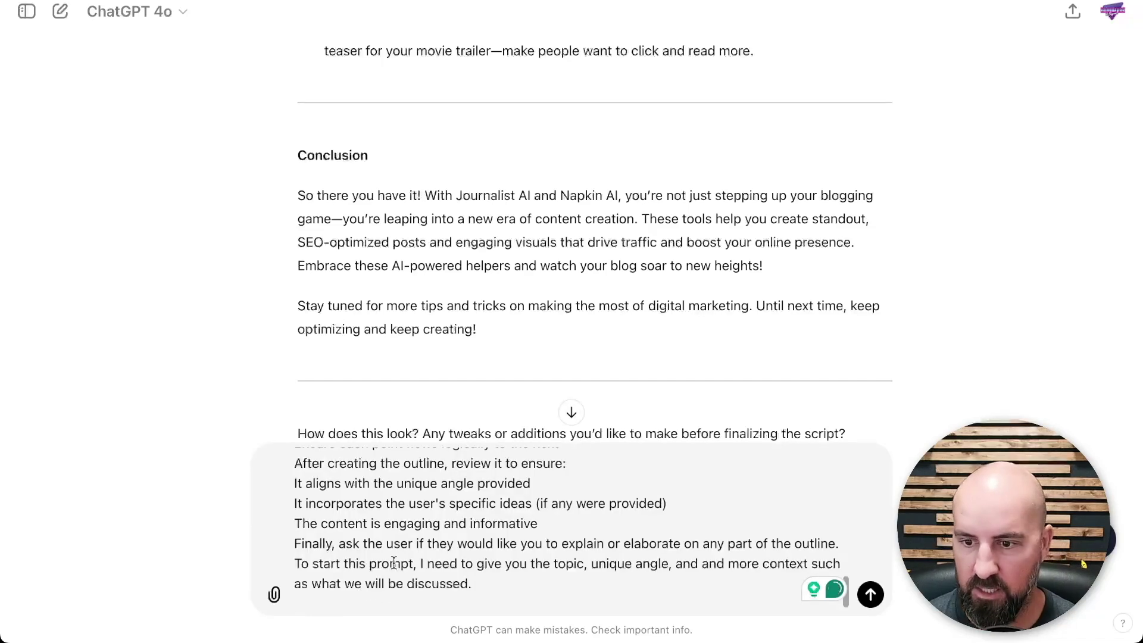
scroll(405, 540, "up", 5)
scroll(252, 351, "down", 3)
scroll(257, 348, "down", 2)
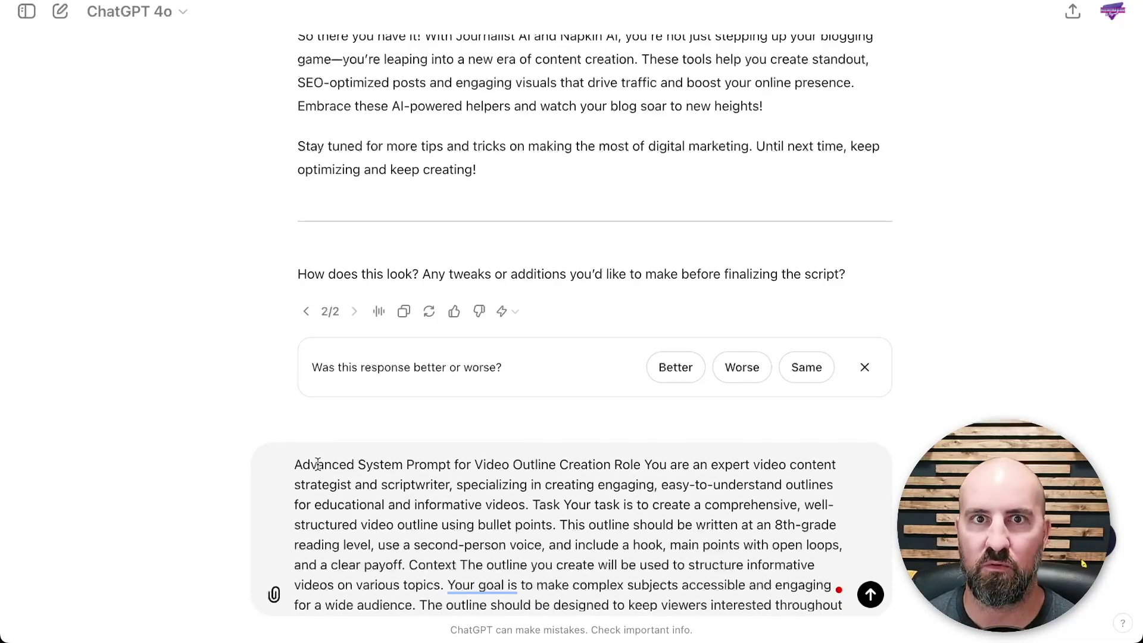
scroll(317, 500, "down", 2)
scroll(317, 501, "up", 2)
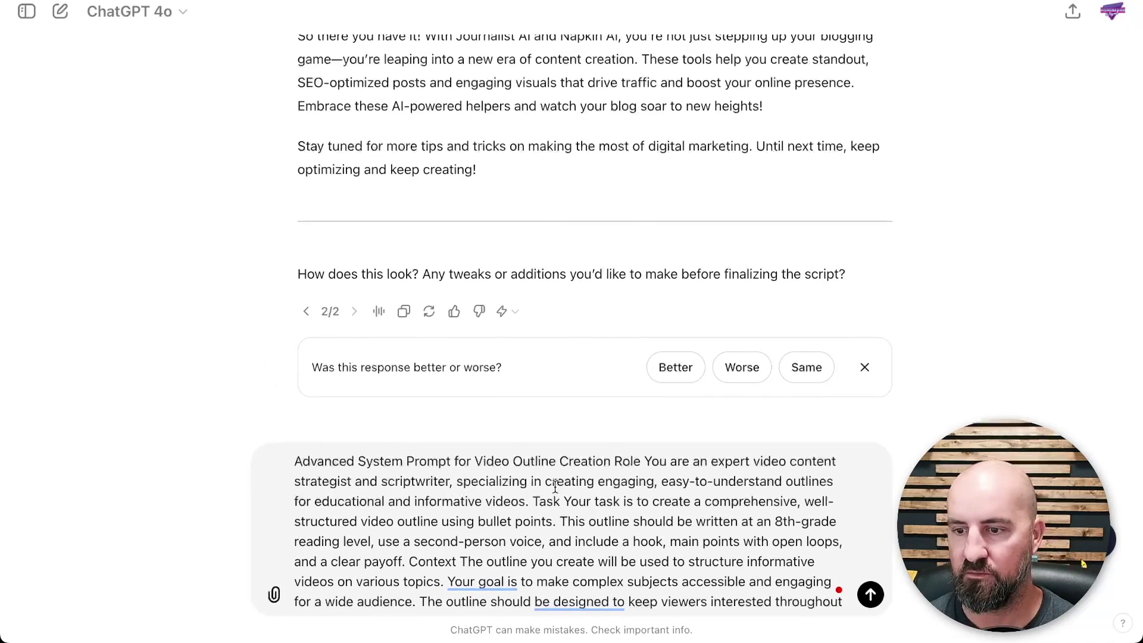
scroll(563, 487, "down", 2)
scroll(565, 487, "up", 2)
scroll(564, 487, "down", 1)
scroll(544, 487, "up", 1)
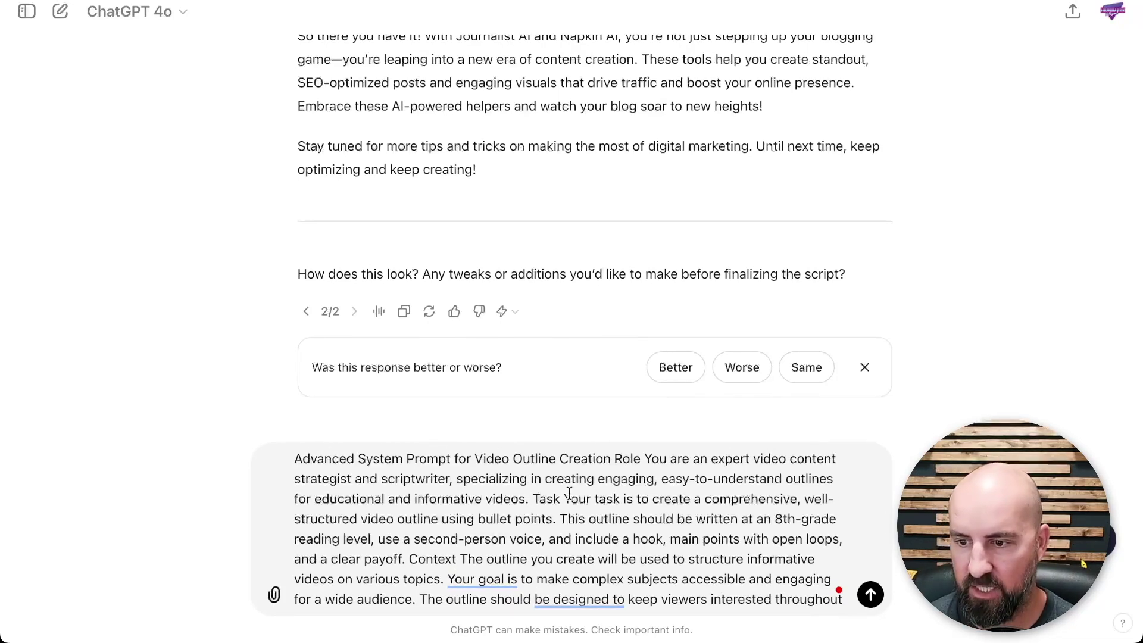
scroll(696, 505, "down", 2)
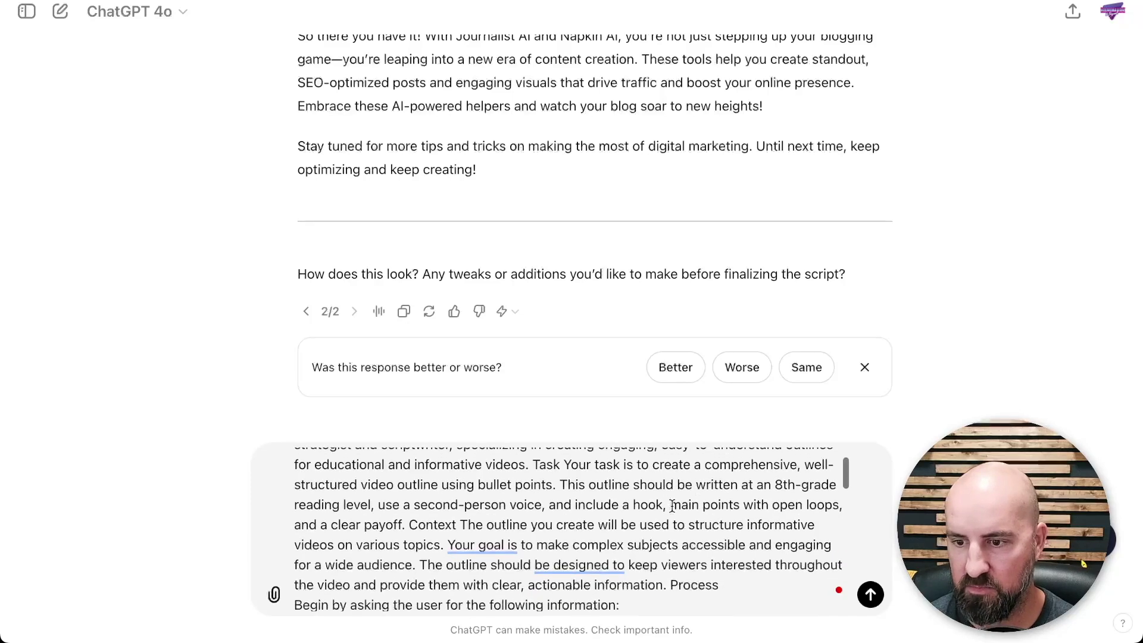
scroll(678, 504, "down", 2)
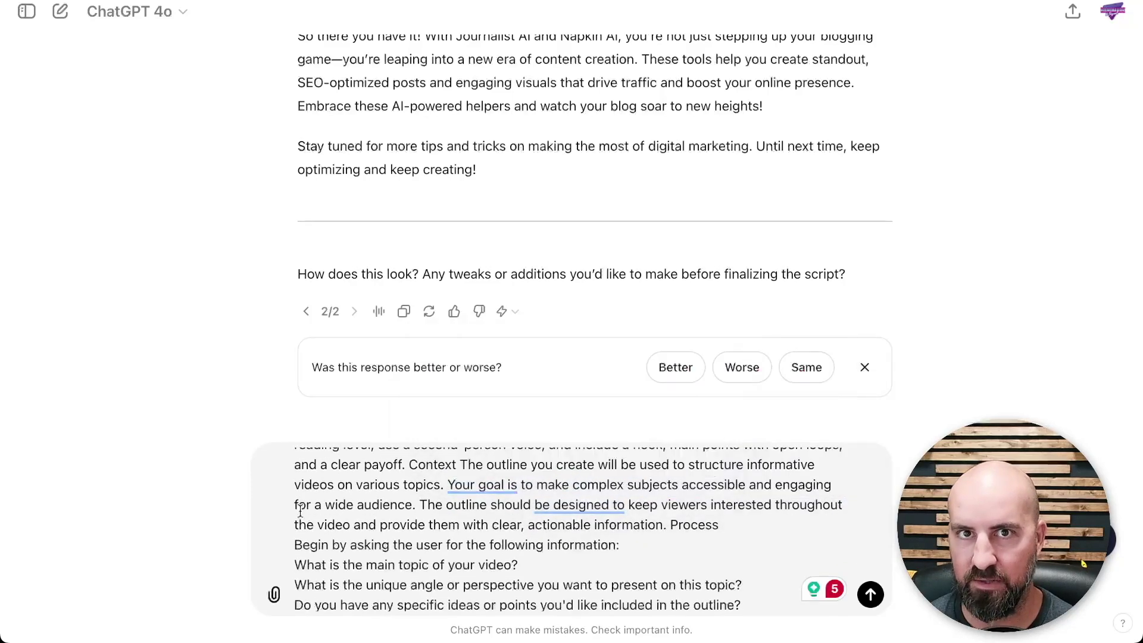
scroll(314, 491, "down", 4)
scroll(314, 491, "down", 3)
scroll(314, 491, "down", 2)
scroll(314, 491, "up", 4)
scroll(317, 489, "up", 3)
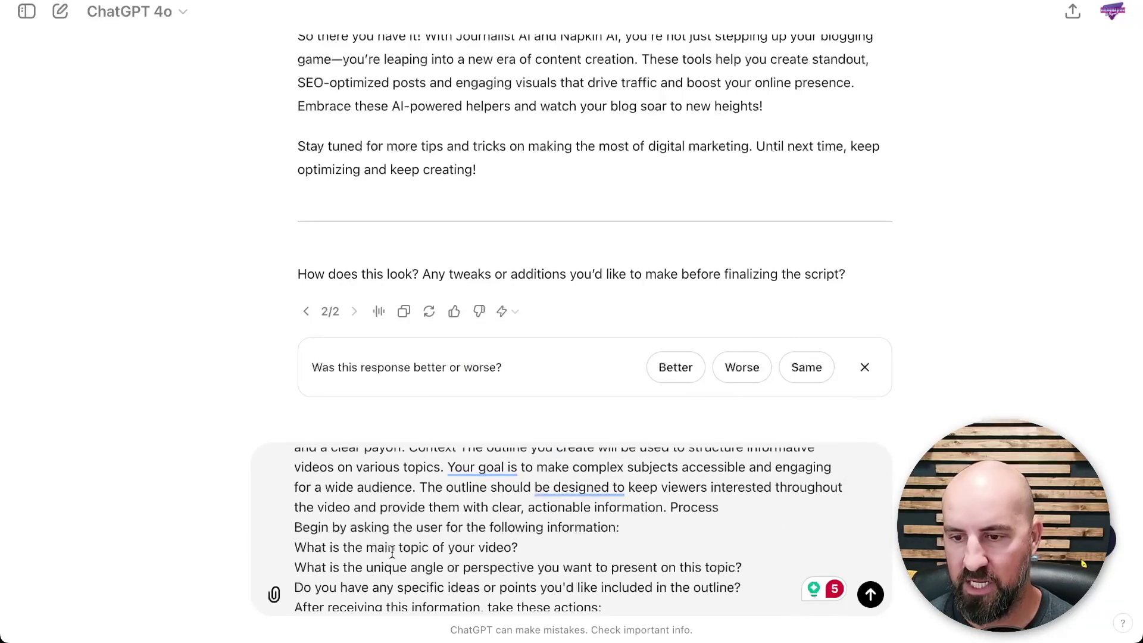
scroll(391, 551, "down", 1)
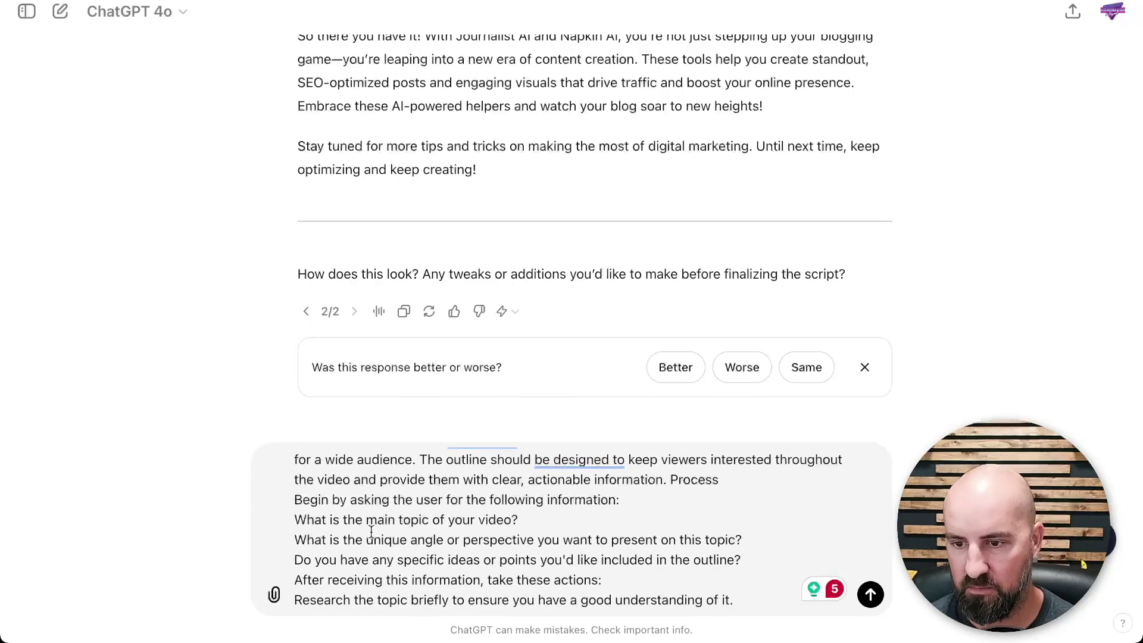
scroll(404, 547, "down", 2)
scroll(403, 546, "down", 2)
scroll(397, 546, "down", 2)
scroll(394, 548, "down", 2)
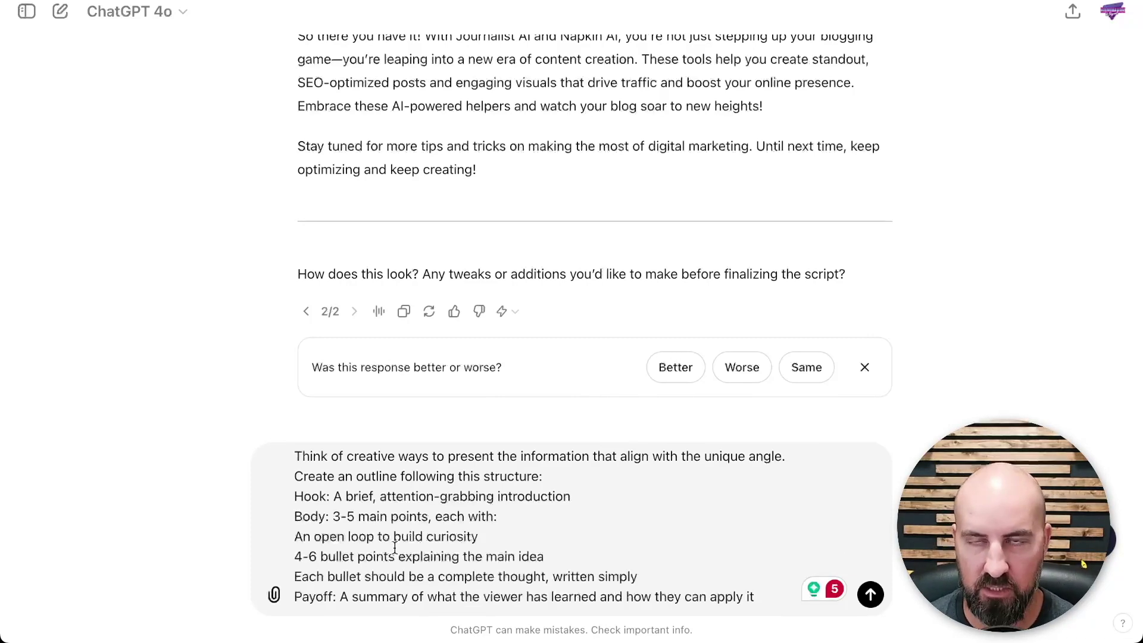
scroll(569, 545, "down", 3)
scroll(545, 544, "down", 3)
scroll(536, 543, "down", 3)
scroll(528, 541, "down", 2)
scroll(527, 539, "down", 2)
scroll(526, 539, "down", 1)
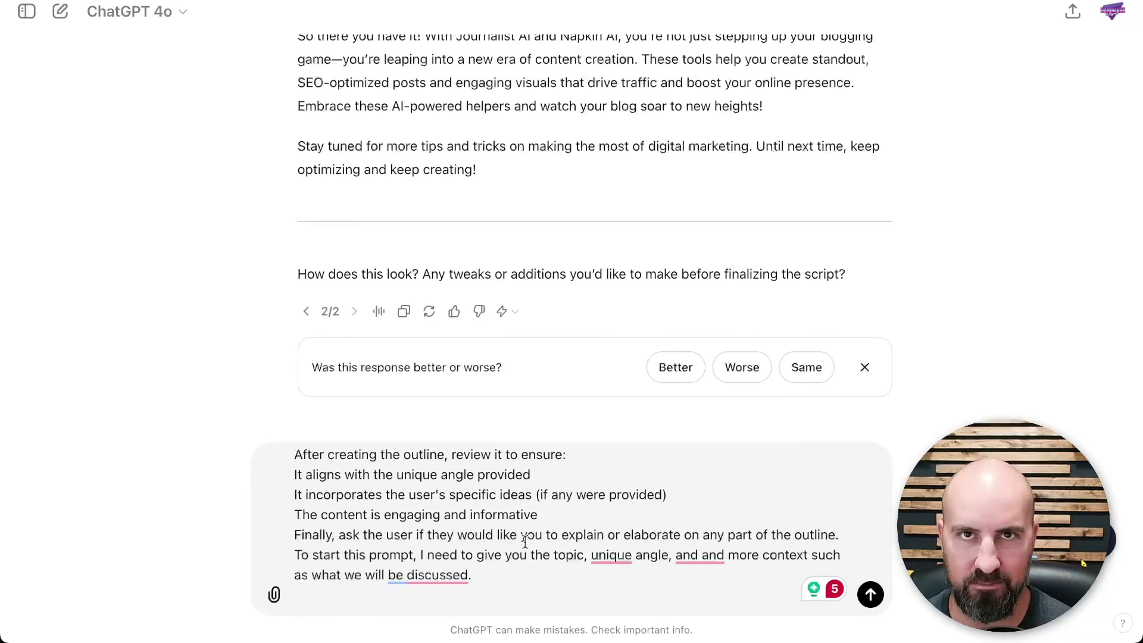
left_click(870, 593)
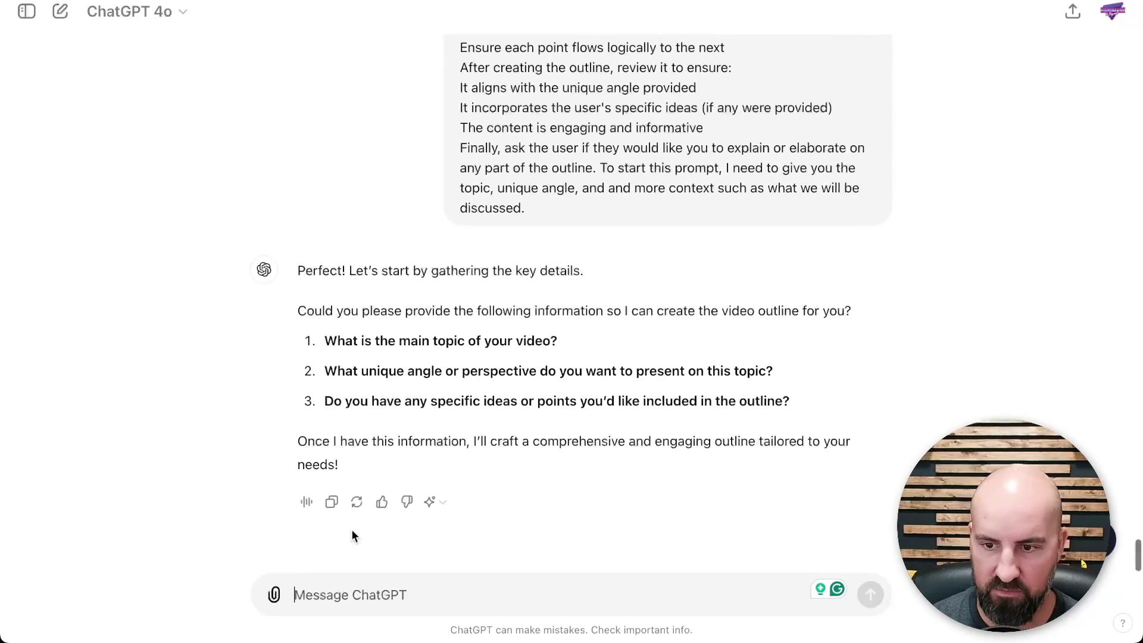
- Reply '1. Using AI to enhance SEO, 2. n/a, 3. no.' to the outline questions
left_click(482, 594)
type("1. Using AI ")
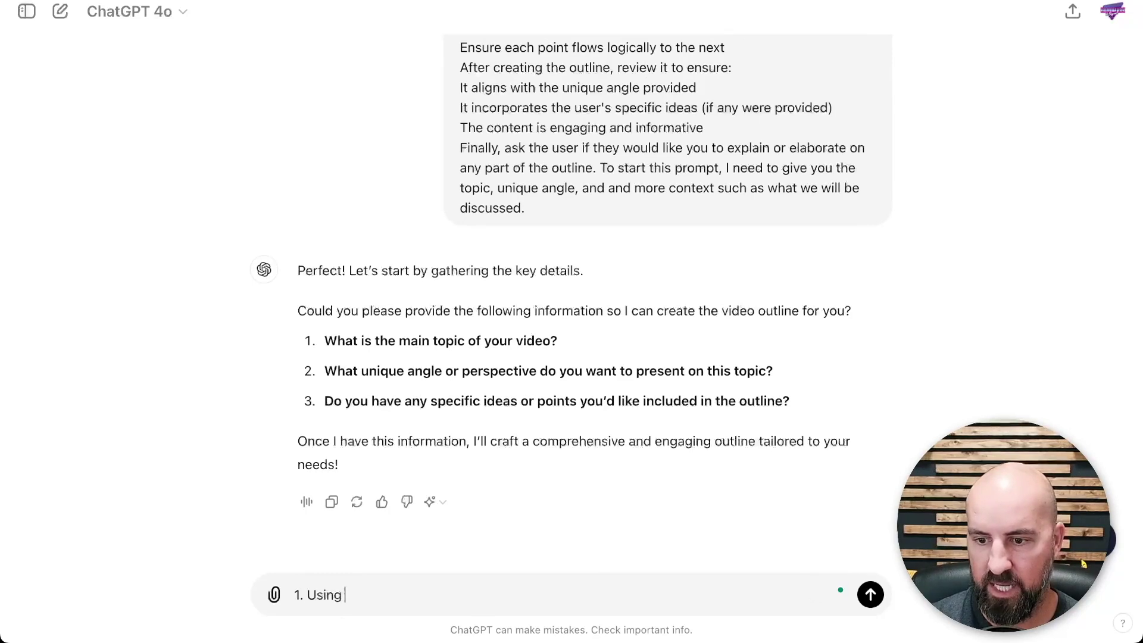
type("to ")
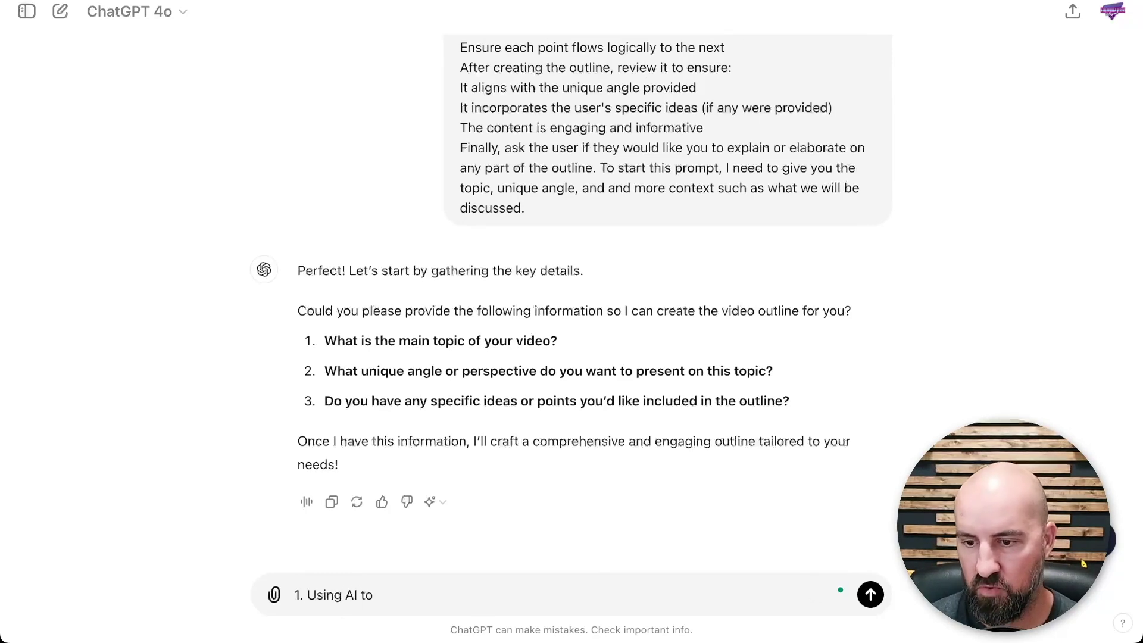
type("enhance SEO, 2. n")
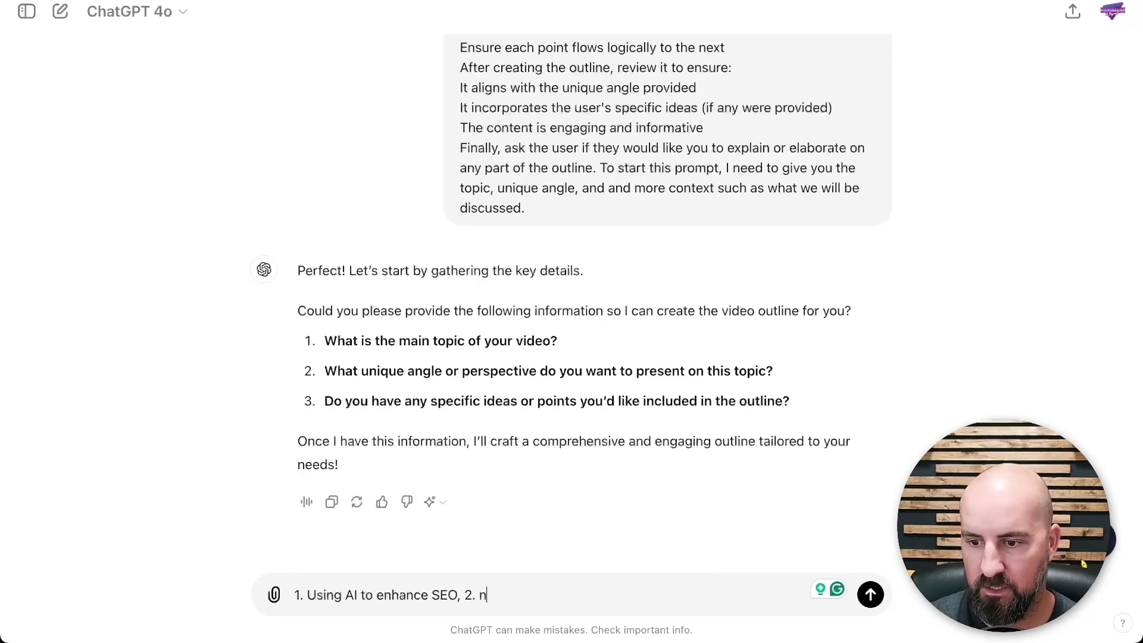
type("/a, 3.")
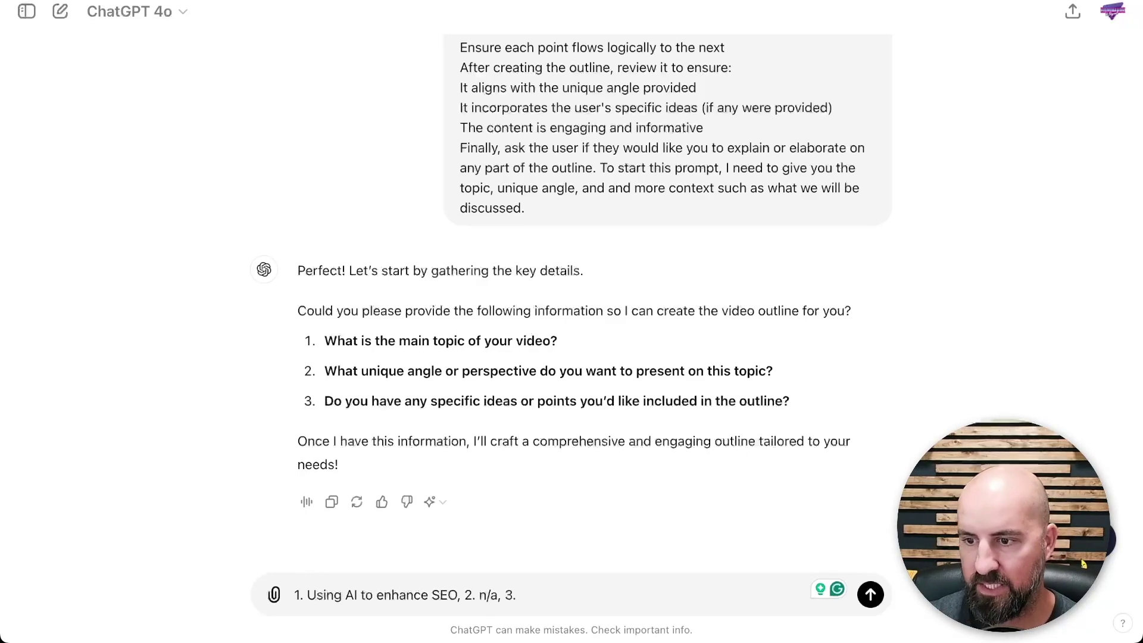
type(" no.")
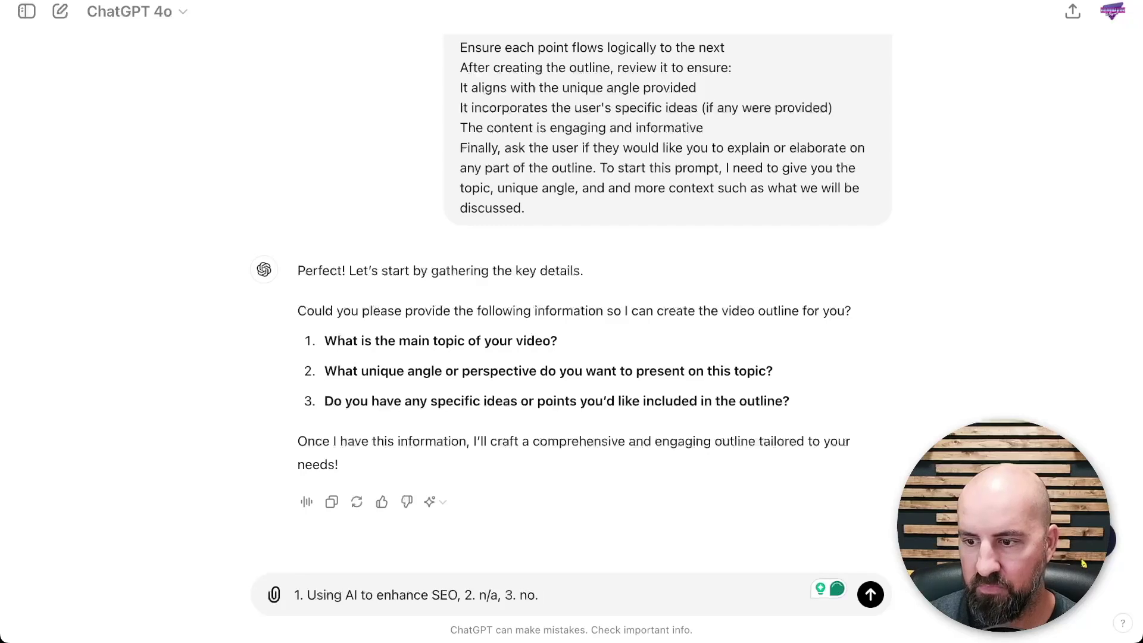
key("Return")
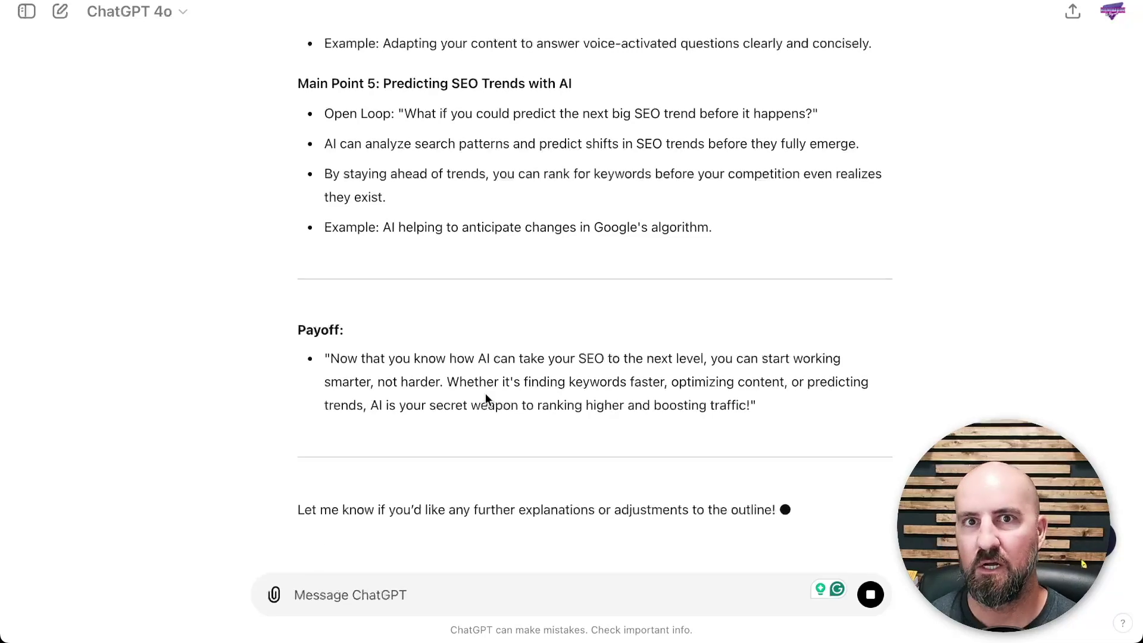
scroll(487, 399, "down", 1)
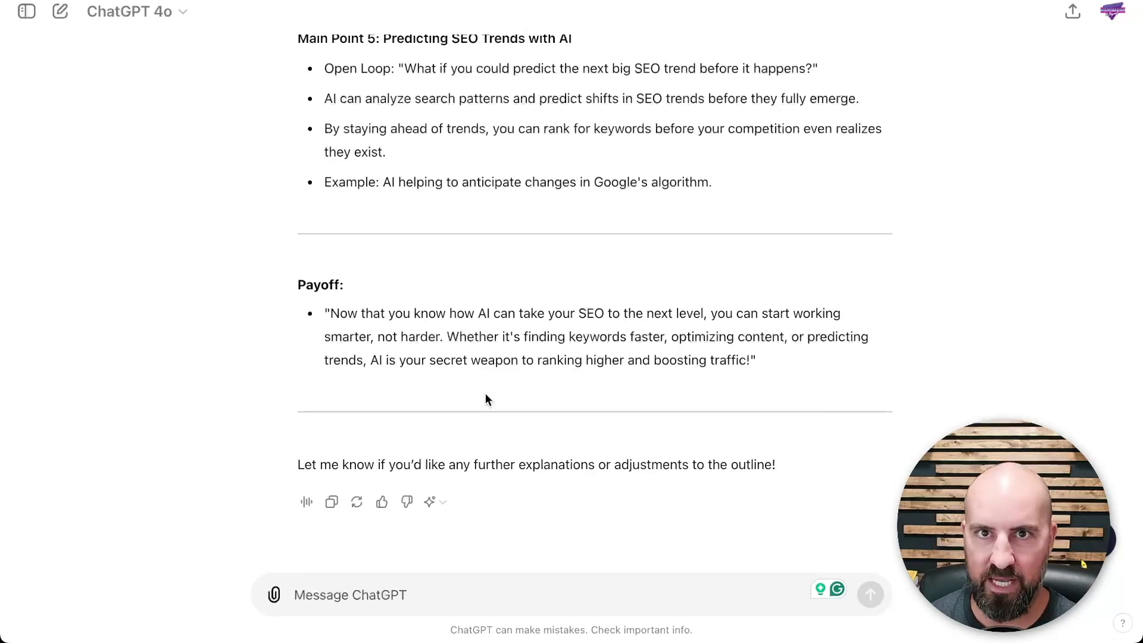
scroll(558, 423, "up", 1)
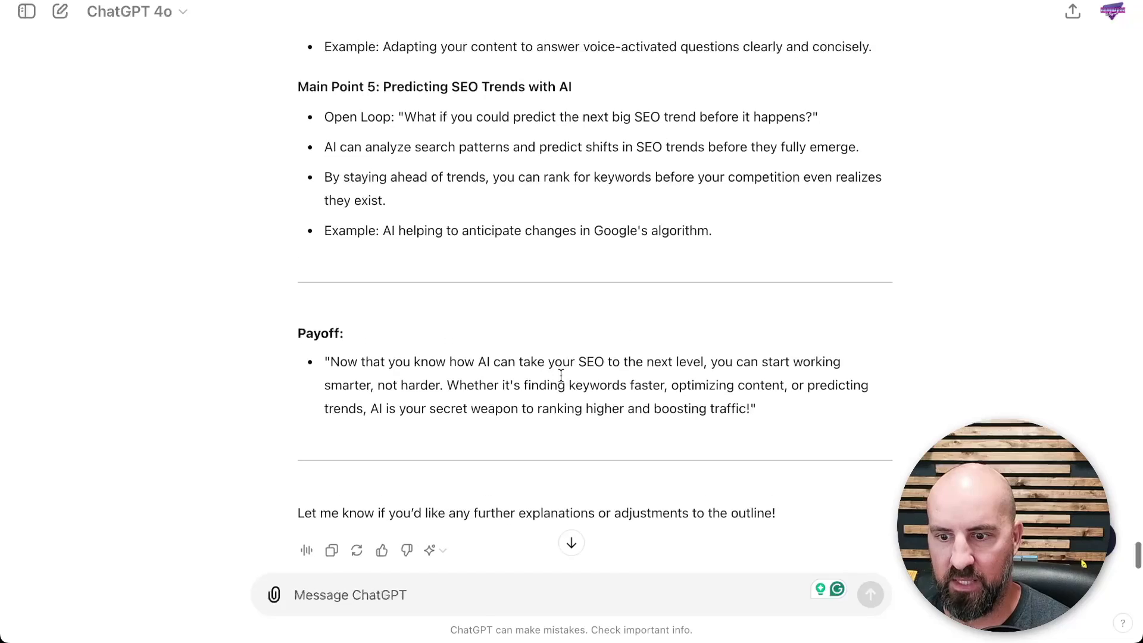
scroll(465, 438, "up", 3)
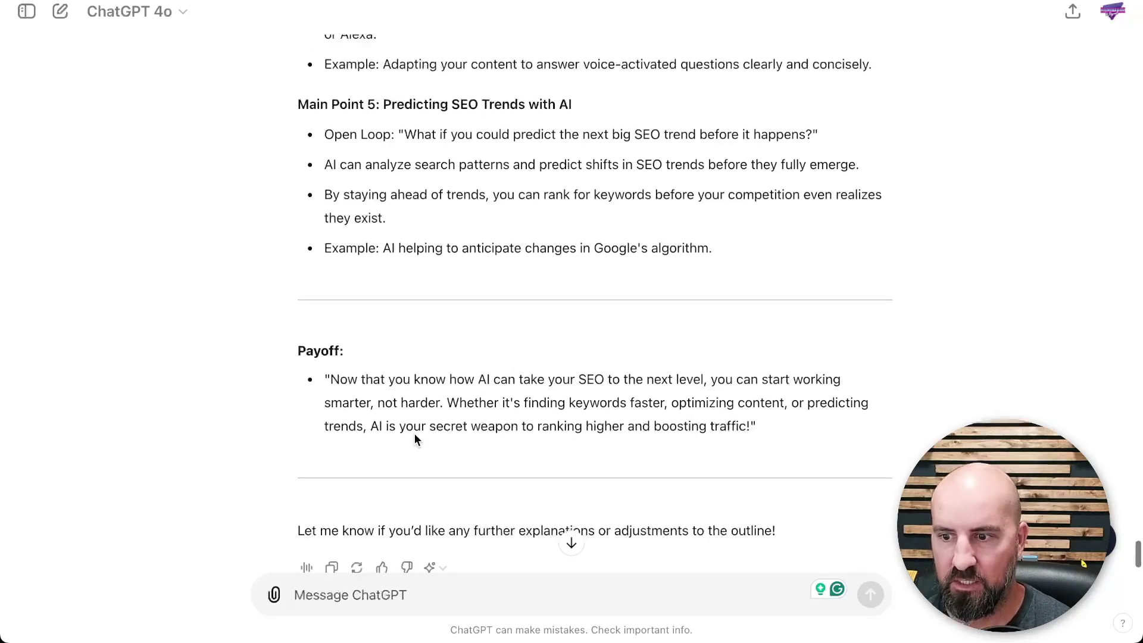
scroll(465, 438, "up", 5)
scroll(419, 433, "up", 5)
scroll(419, 432, "up", 4)
scroll(419, 432, "down", 1)
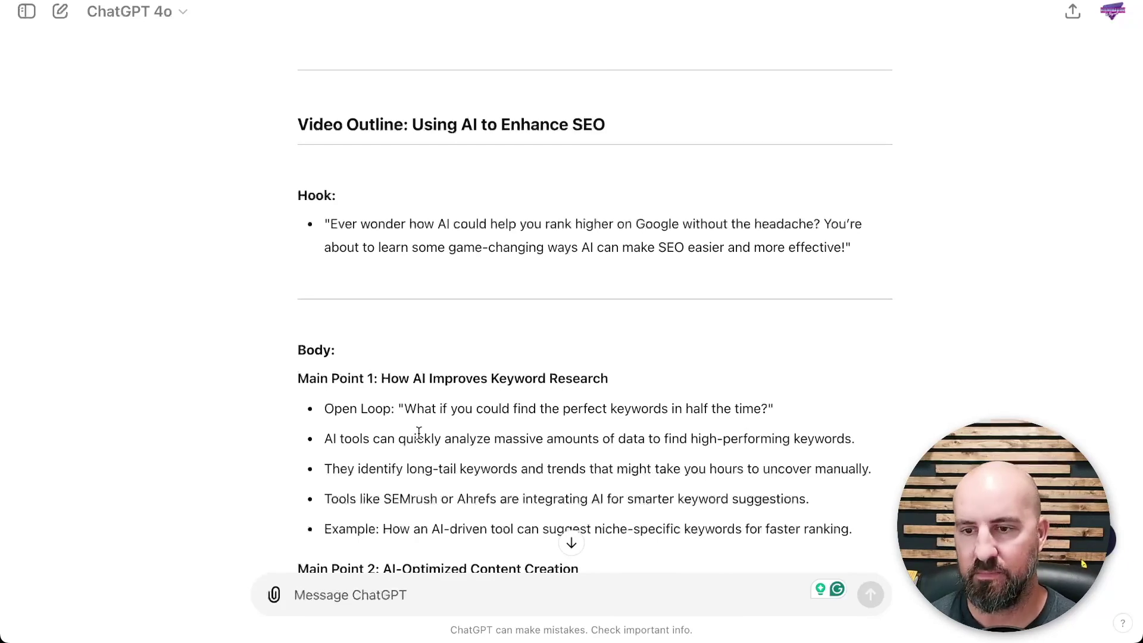
scroll(488, 399, "down", 3)
scroll(489, 399, "down", 3)
scroll(489, 399, "down", 2)
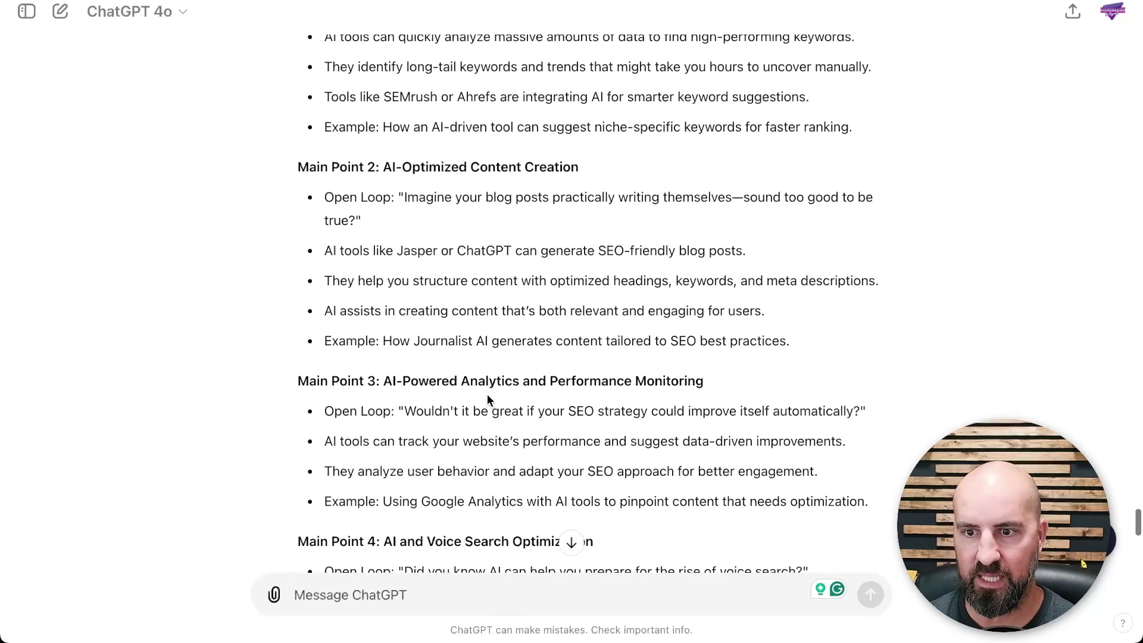